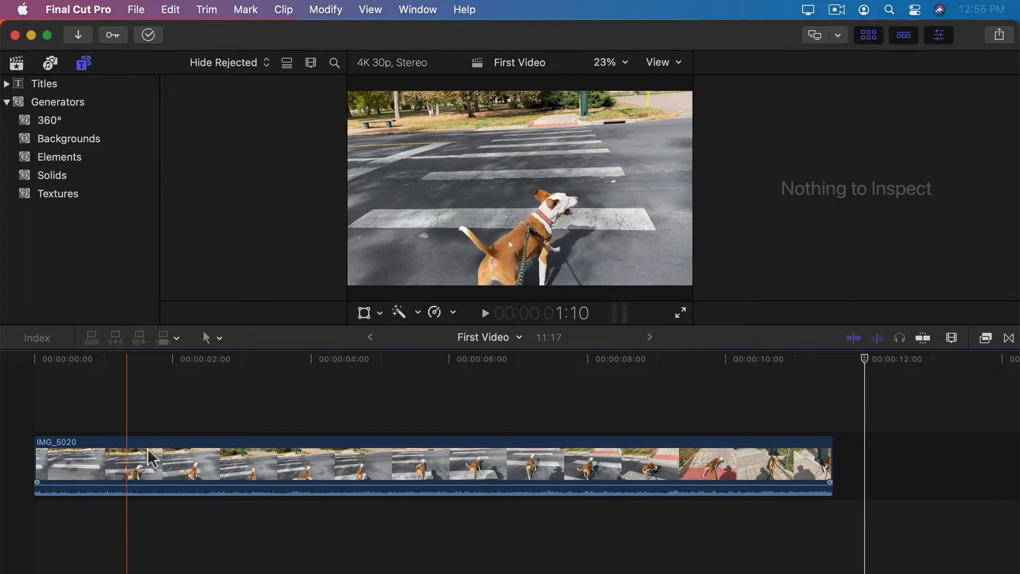
# Select the IMG_5020 clip in the timeline and show its audio settings.
pyautogui.click(141, 449)
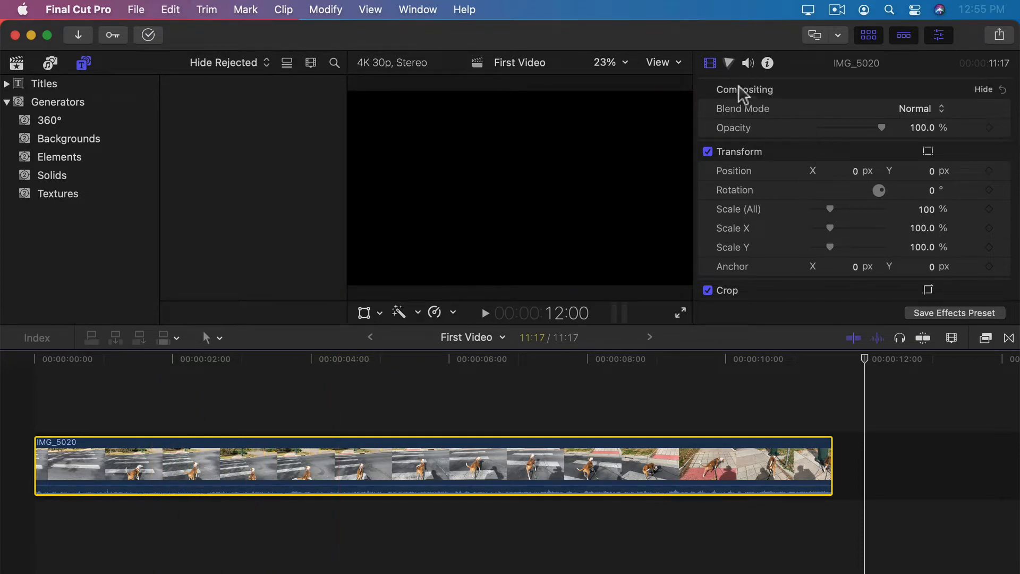
pyautogui.click(749, 64)
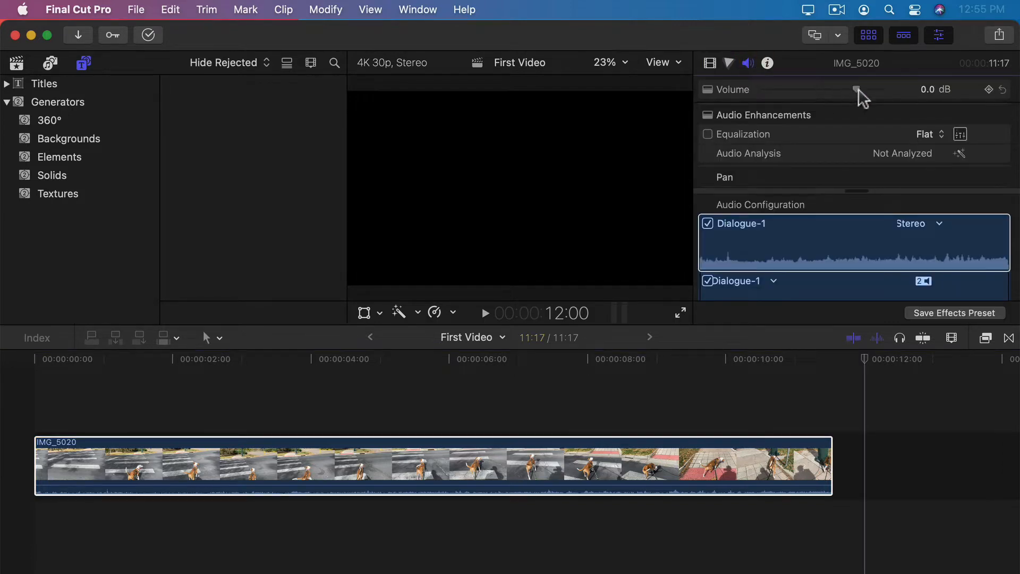
pyautogui.click(427, 410)
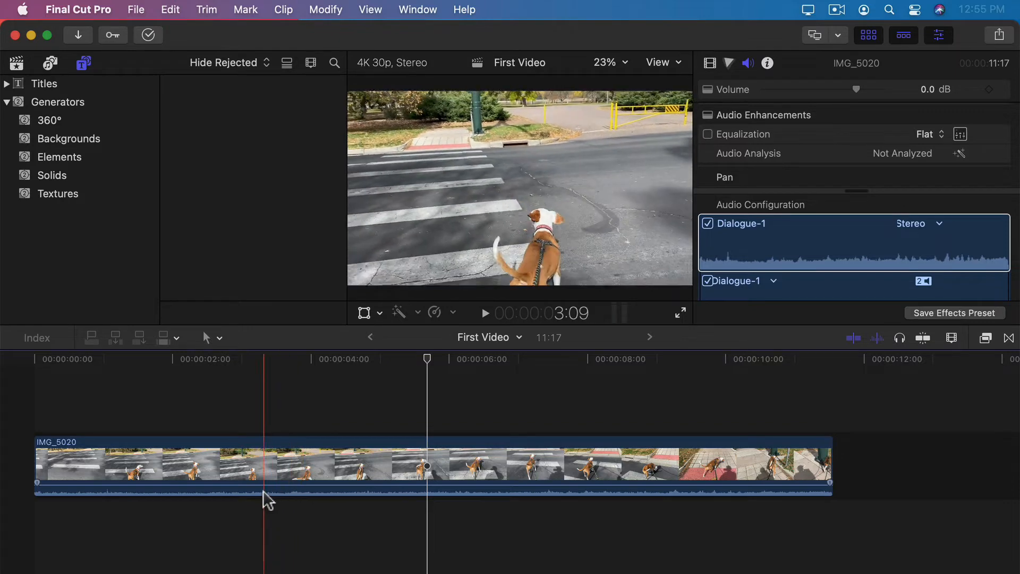
# Lower the IMG_5020 clip's volume to -2.5 dB and return it to 0.0 dB.
pyautogui.moveTo(246, 485)
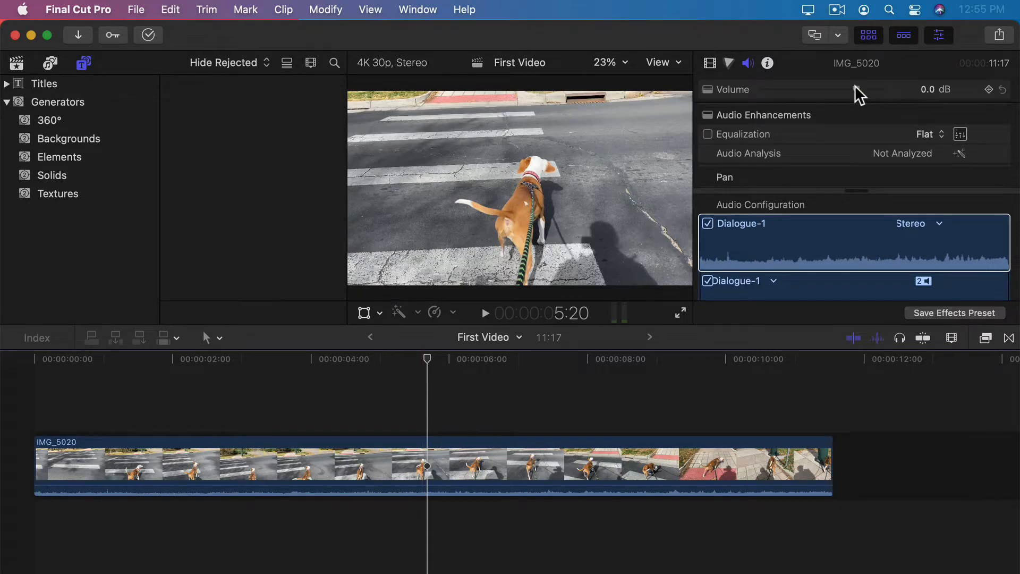
pyautogui.moveTo(855, 86)
pyautogui.mouseDown()
pyautogui.moveTo(880, 90)
pyautogui.moveTo(839, 91)
pyautogui.moveTo(870, 94)
pyautogui.moveTo(854, 95)
pyautogui.mouseUp()
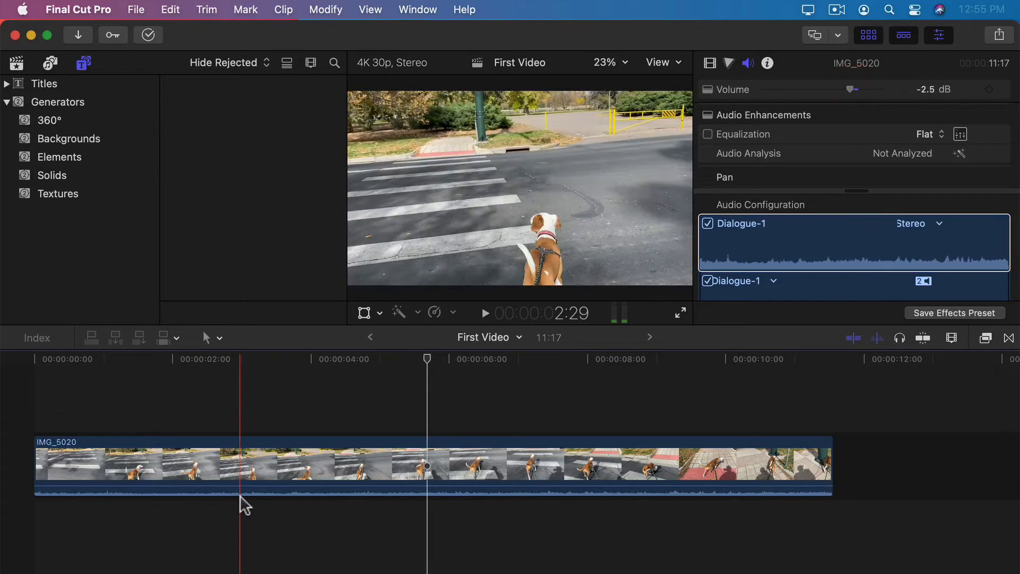
pyautogui.moveTo(237, 487)
pyautogui.mouseDown()
pyautogui.moveTo(237, 496)
pyautogui.moveTo(234, 485)
pyautogui.mouseUp()
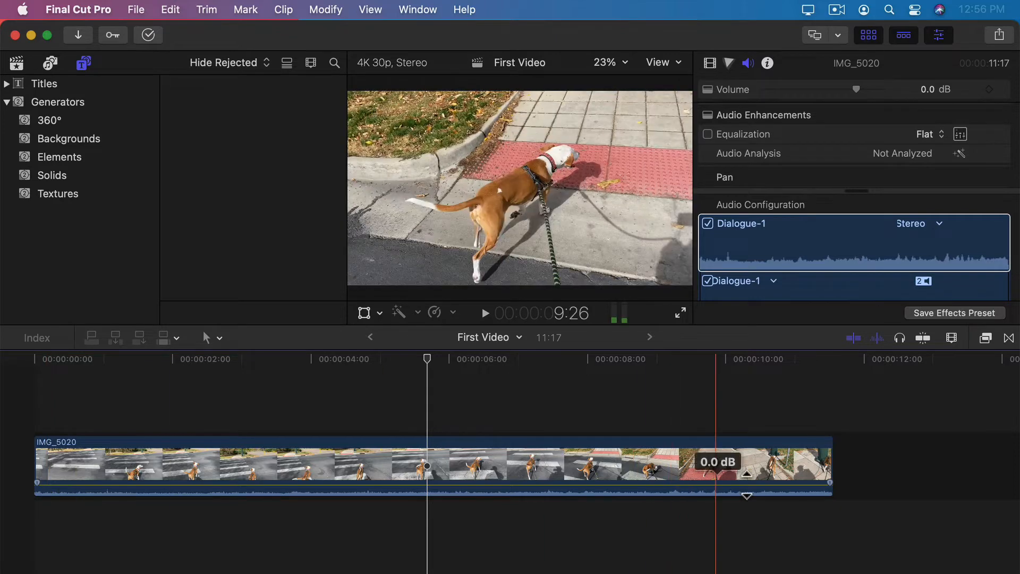
# Give the IMG_5020 clip's audio a fade-in of about one second and a slightly shorter fade-out.
pyautogui.click(41, 484)
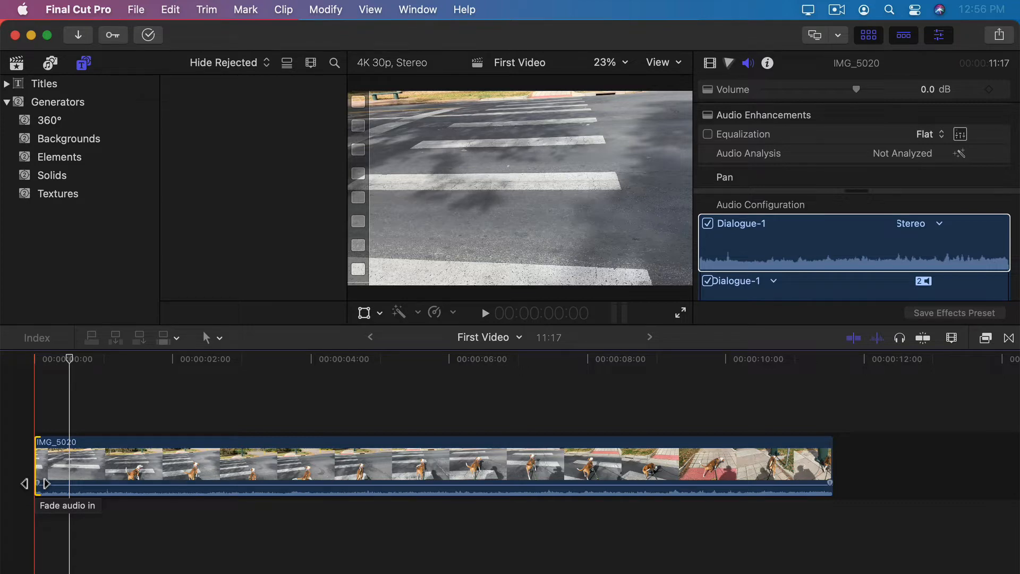
pyautogui.moveTo(36, 483); pyautogui.dragTo(104, 486)
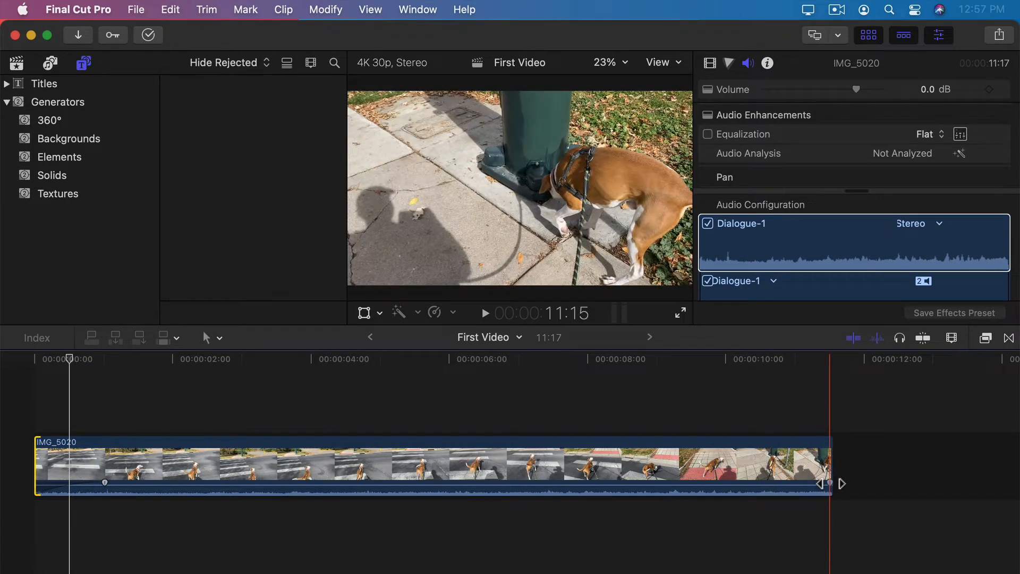
pyautogui.moveTo(830, 482); pyautogui.dragTo(777, 484)
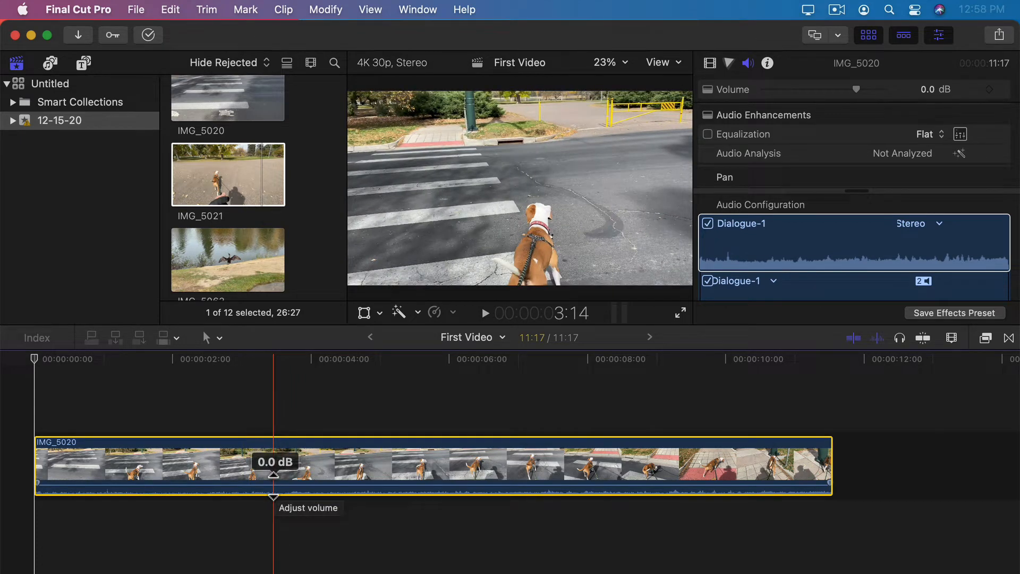
# Add four volume keyframes to the IMG_5020 clip, two near 3.5 seconds and two near 7 seconds.
pyautogui.keyDown('alt'); pyautogui.click(273, 485); pyautogui.keyUp('alt')
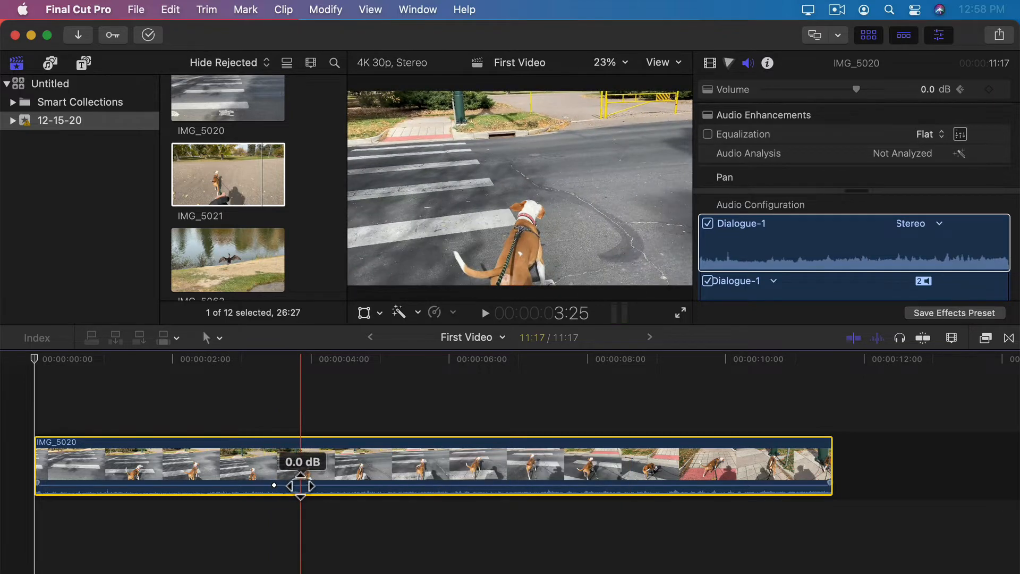
pyautogui.keyDown('alt'); pyautogui.click(295, 485); pyautogui.keyUp('alt')
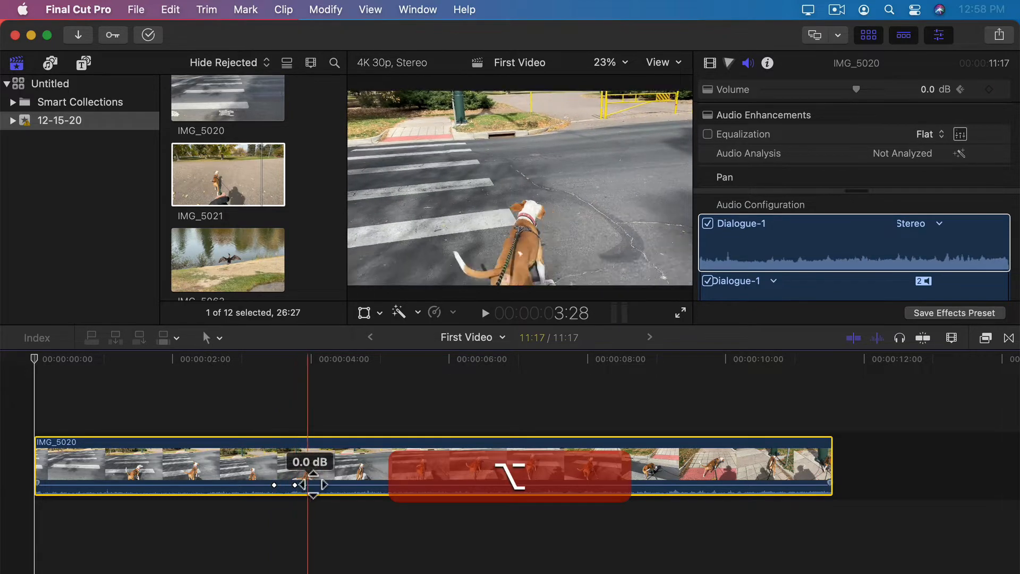
pyautogui.keyDown('alt'); pyautogui.click(490, 485); pyautogui.keyUp('alt')
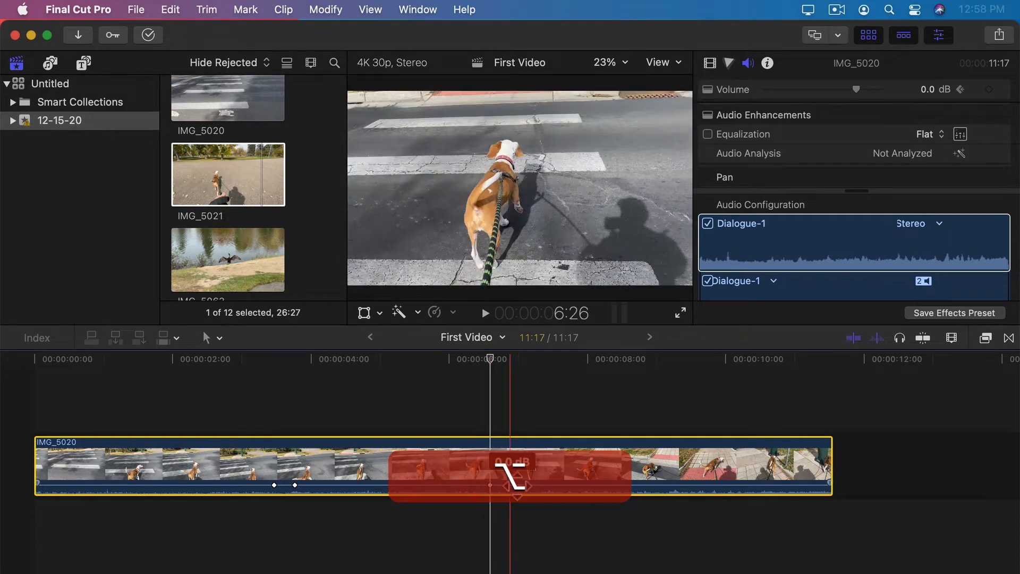
pyautogui.keyDown('alt'); pyautogui.click(520, 485); pyautogui.keyUp('alt')
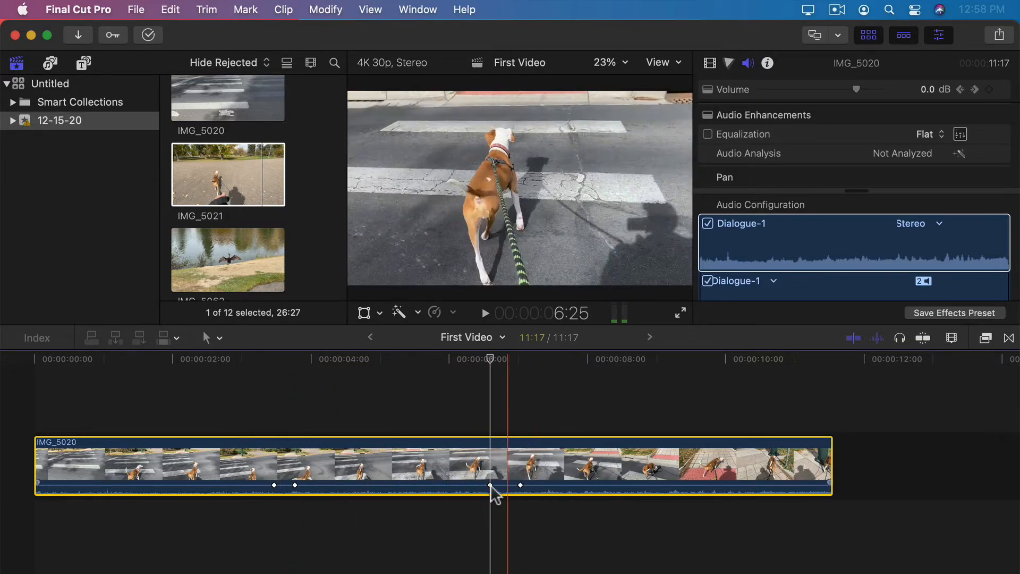
# Drop the volume between the two inner keyframes to -∞ dB and raise it back to 0.0 dB.
pyautogui.click(341, 485)
pyautogui.moveTo(341, 485); pyautogui.dragTo(342, 495)
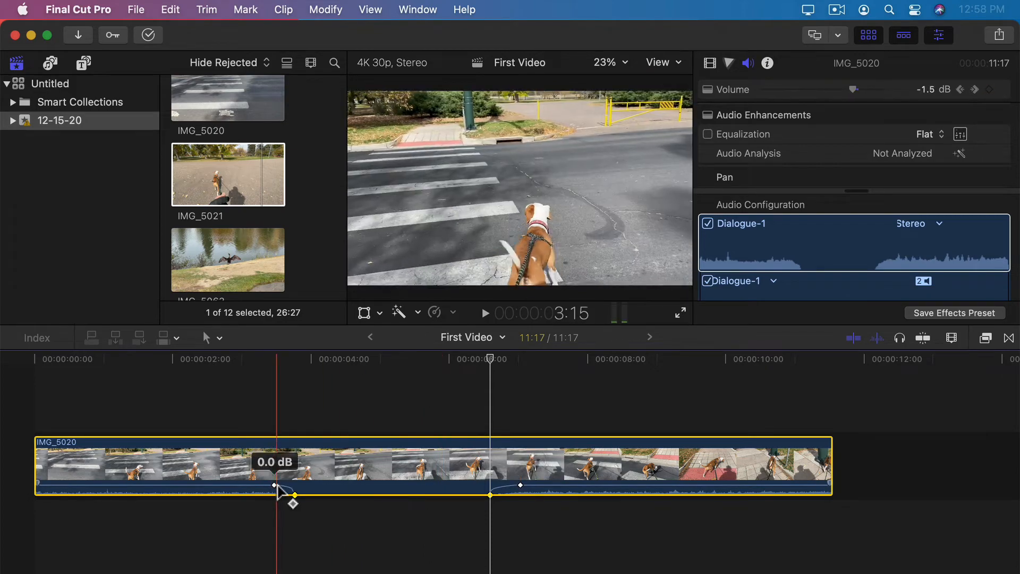
pyautogui.moveTo(284, 489); pyautogui.dragTo(296, 495)
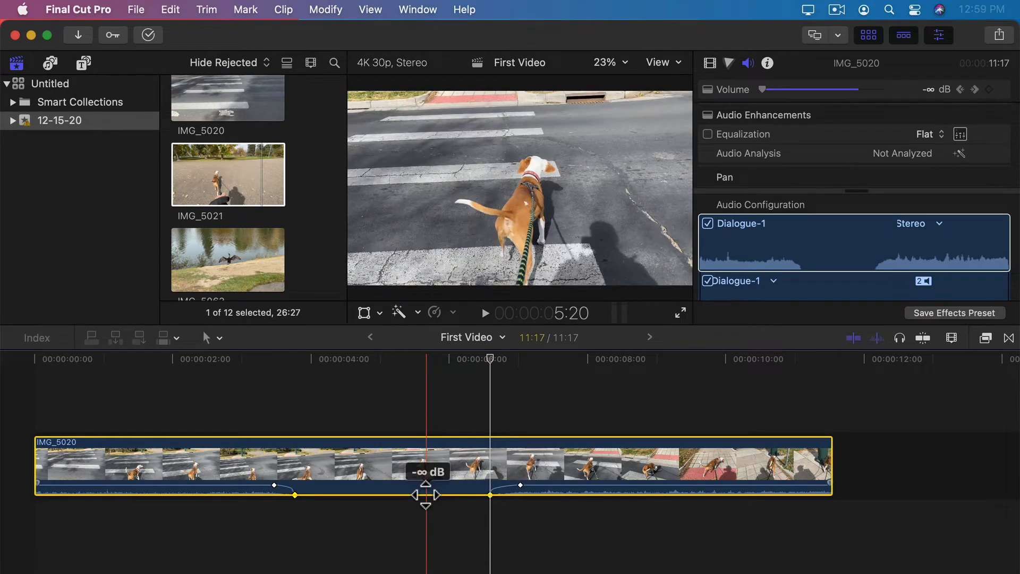
pyautogui.moveTo(425, 494); pyautogui.dragTo(425, 482)
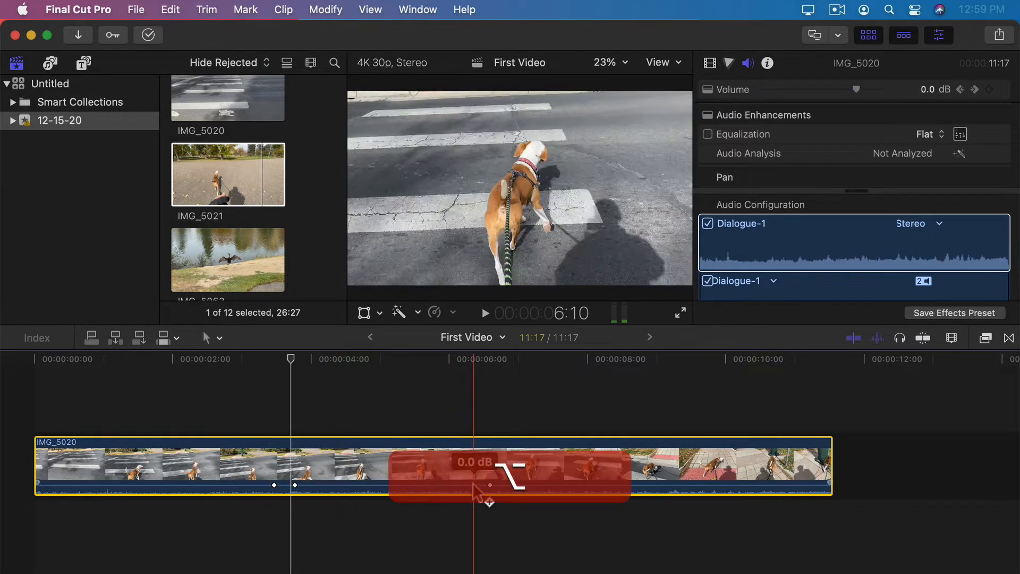
# Add four more volume keyframes between about 6 and 10 seconds and silence the section between the ones near 8 and 9 seconds.
pyautogui.keyDown('alt'); pyautogui.click(474, 485); pyautogui.keyUp('alt')
pyautogui.keyDown('alt'); pyautogui.click(586, 485); pyautogui.keyUp('alt')
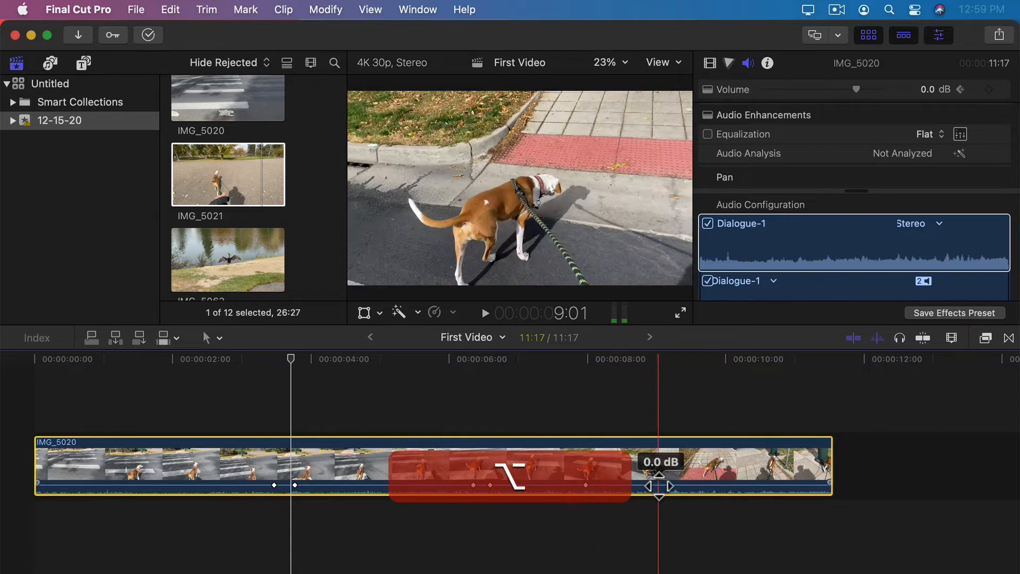
pyautogui.keyDown('alt'); pyautogui.click(659, 485); pyautogui.keyUp('alt')
pyautogui.keyDown('alt'); pyautogui.click(745, 485); pyautogui.keyUp('alt')
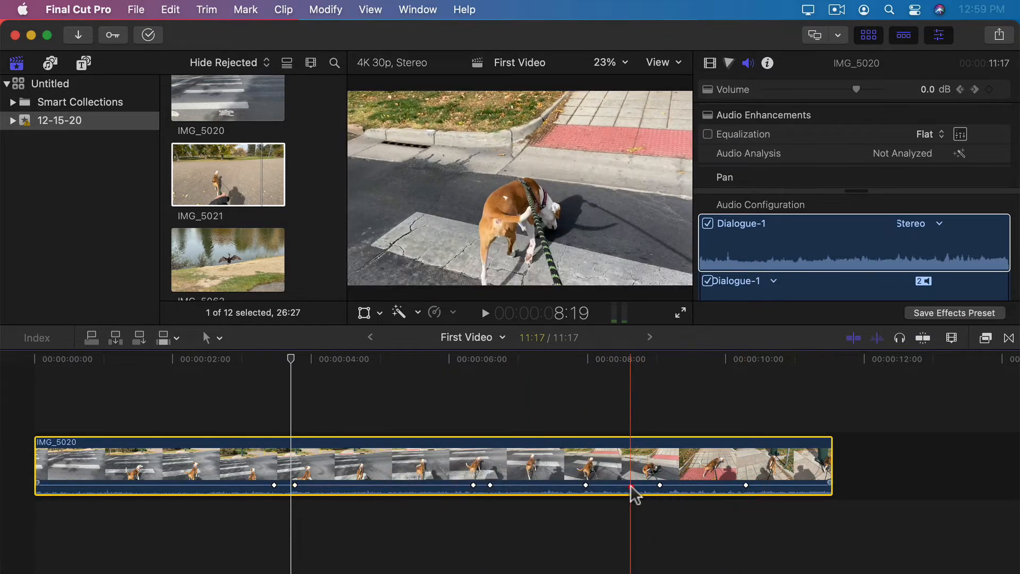
pyautogui.moveTo(625, 485)
pyautogui.mouseDown()
pyautogui.moveTo(623, 503)
pyautogui.moveTo(622, 496)
pyautogui.mouseUp()
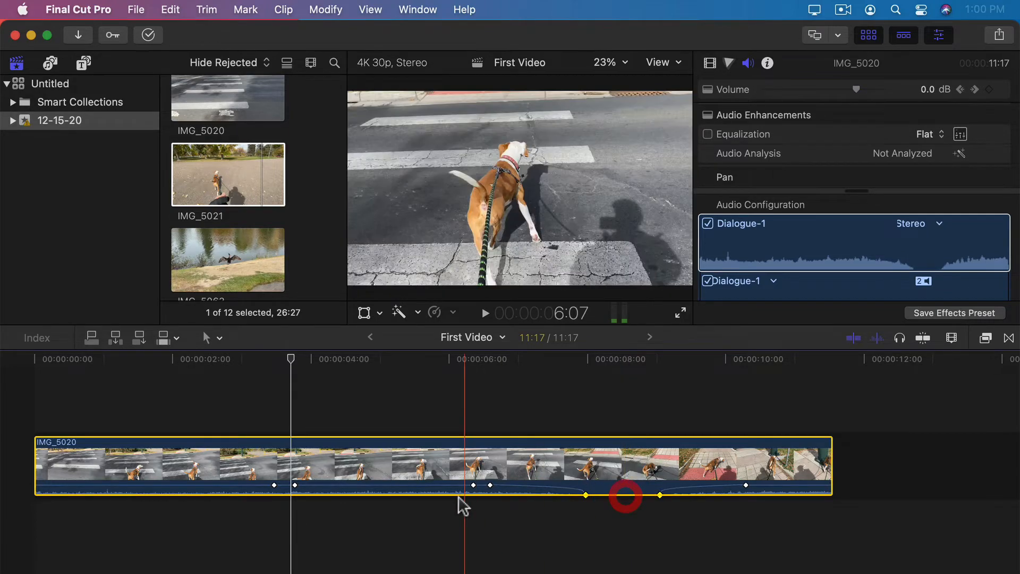
pyautogui.moveTo(420, 493); pyautogui.dragTo(417, 502)
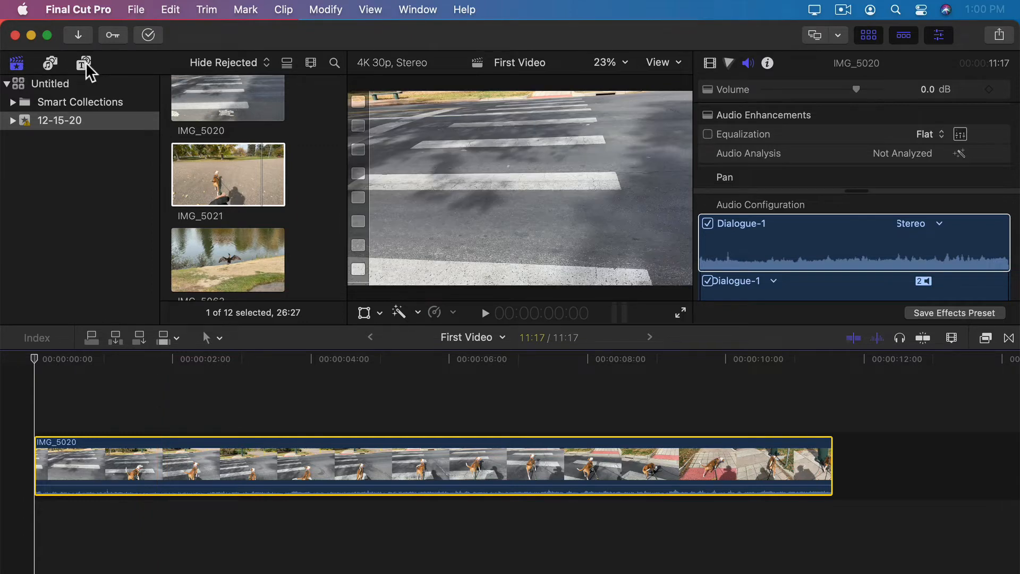
# Search the Sound Effects library for "cheer".
pyautogui.click(50, 63)
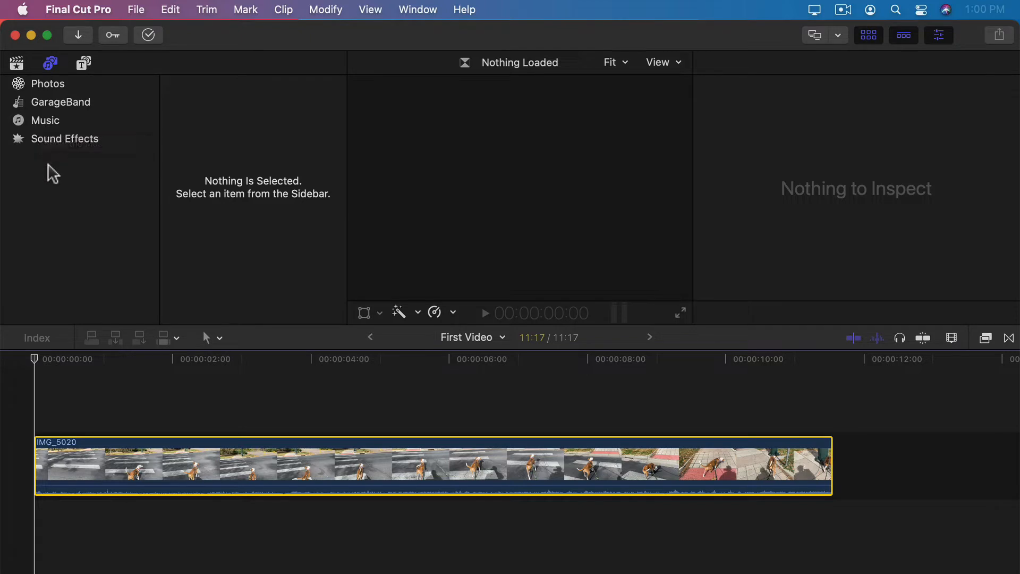
pyautogui.click(42, 143)
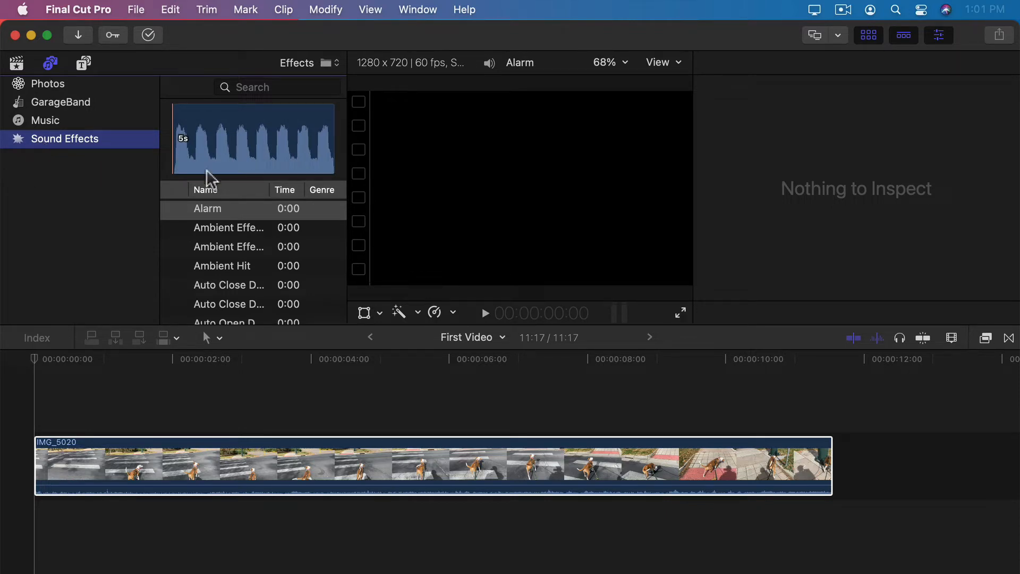
pyautogui.scroll(-5, 264, 254)
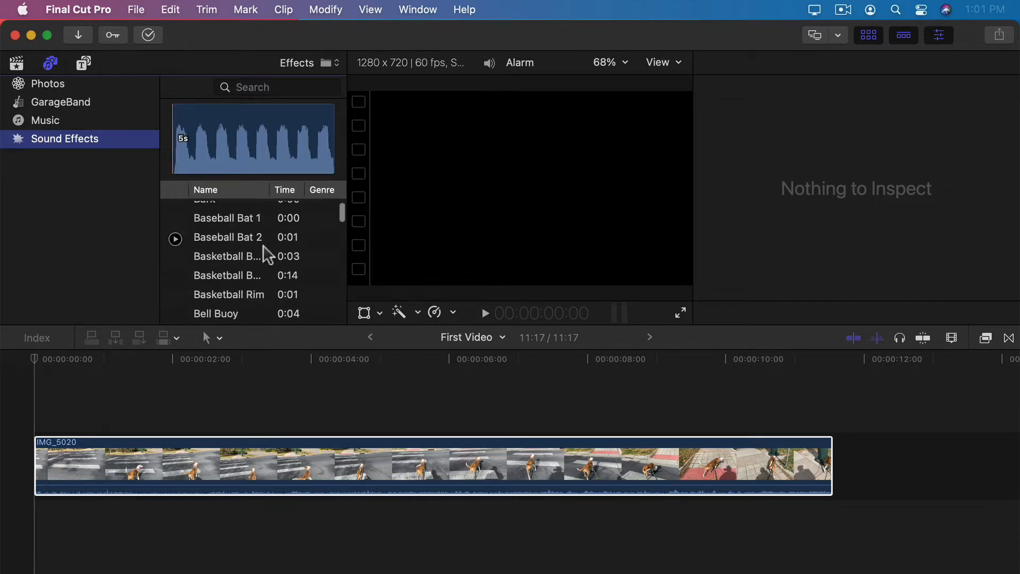
pyautogui.scroll(5, 266, 255)
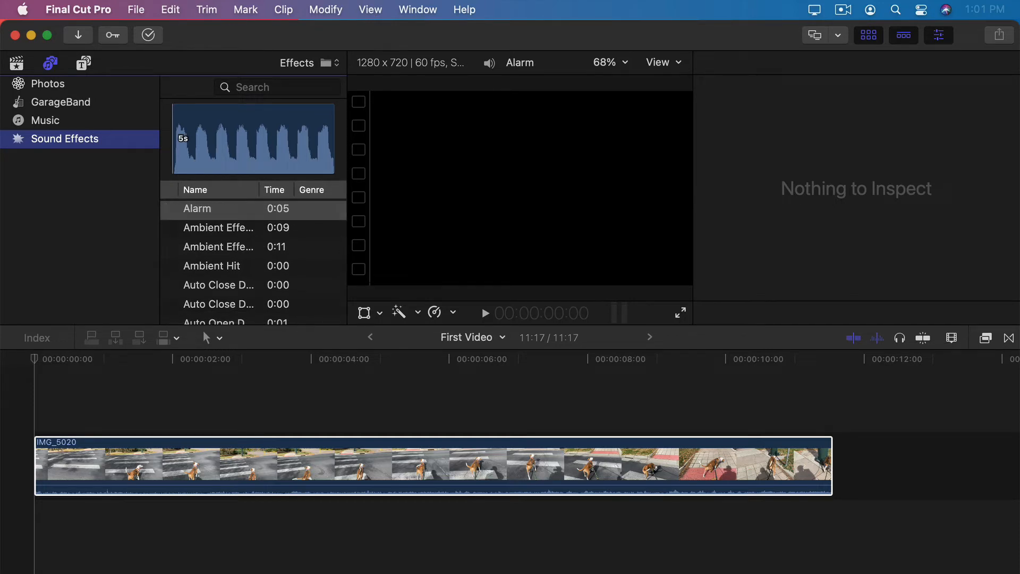
pyautogui.moveTo(0, 180); pyautogui.dragTo(179, 340)
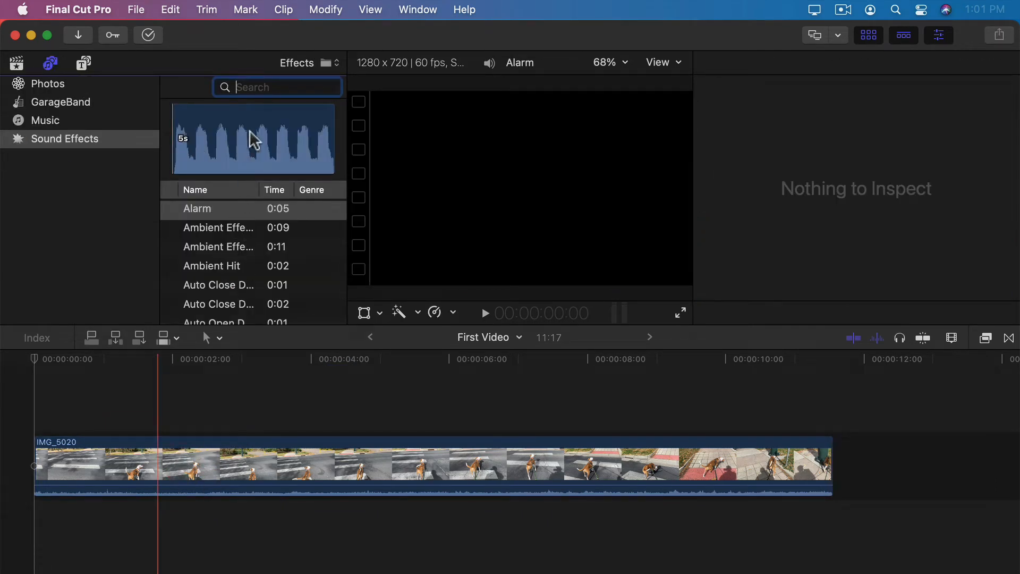
pyautogui.write('chee')
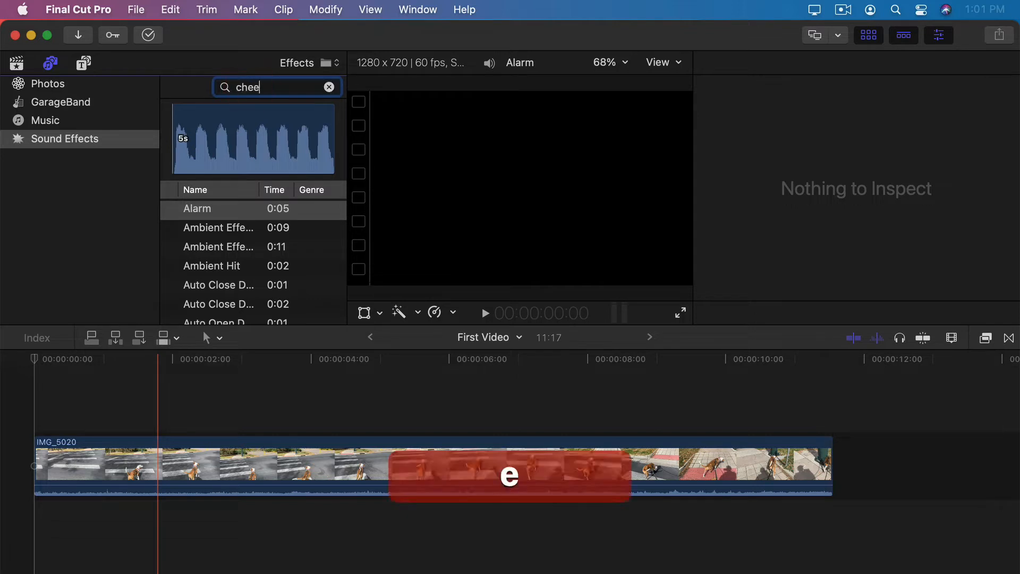
pyautogui.write('r')
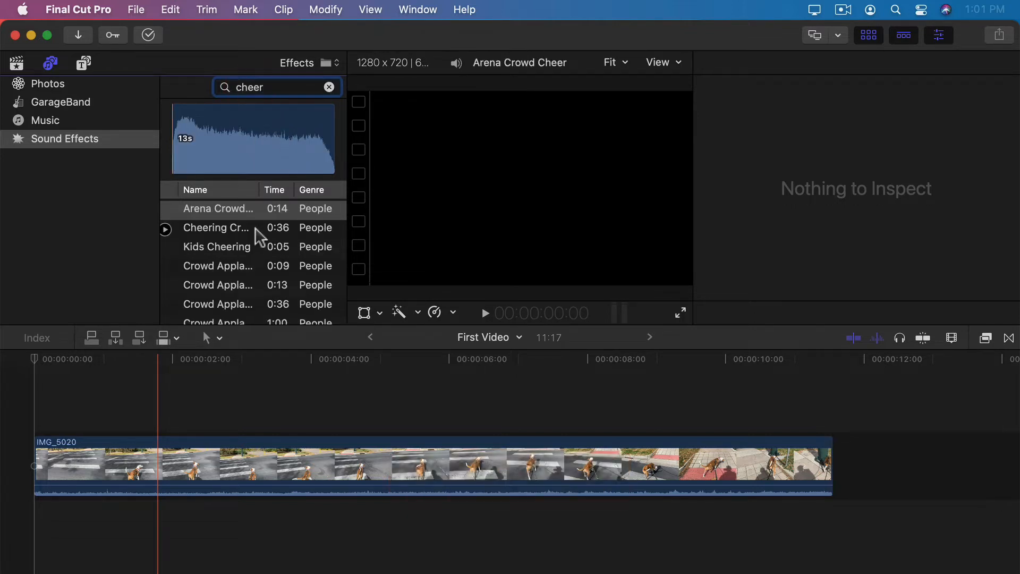
# Preview the Kids Cheering sound effect.
pyautogui.scroll(-2, 252, 232)
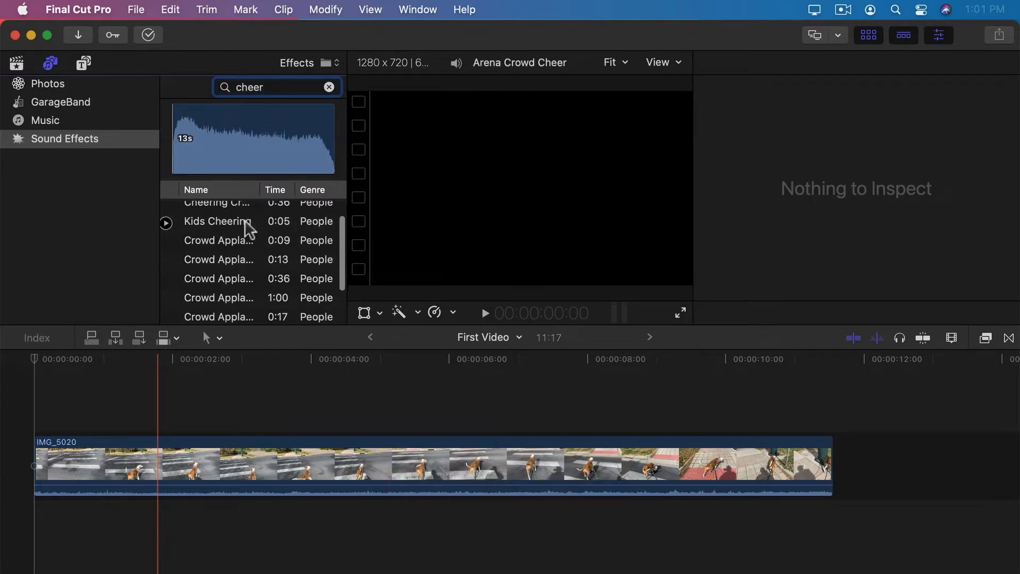
pyautogui.click(238, 226)
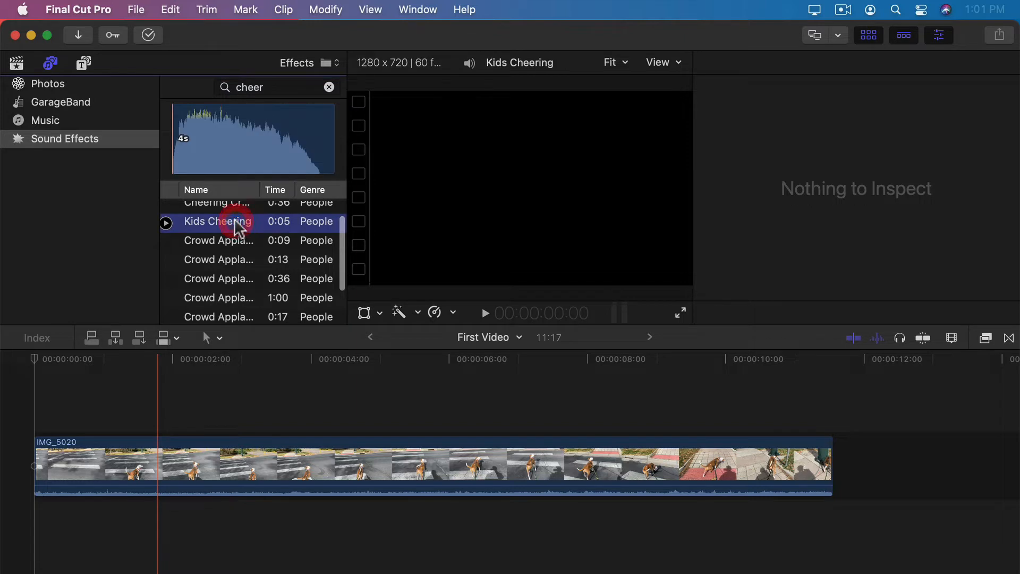
pyautogui.click(166, 221)
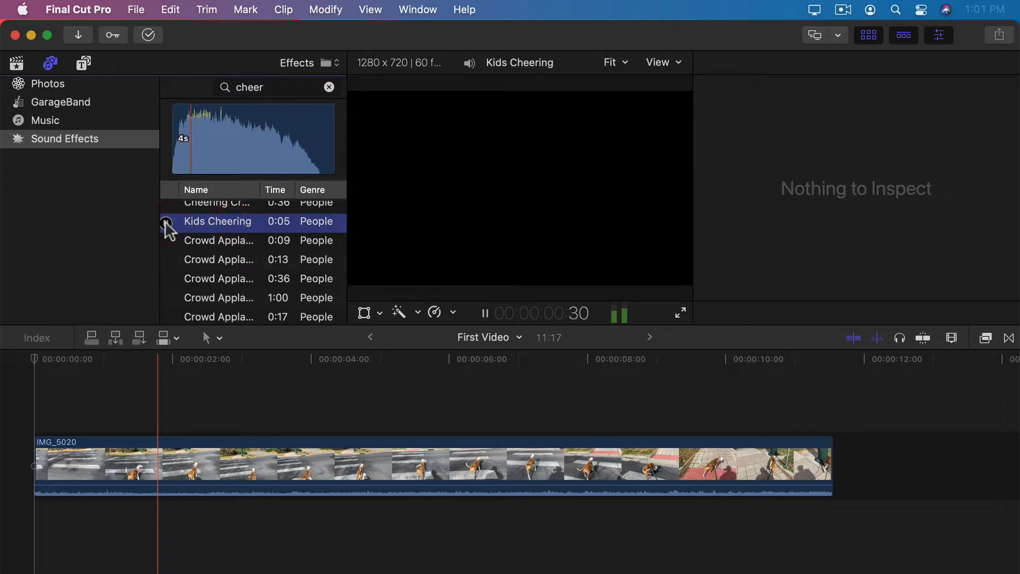
pyautogui.click(166, 222)
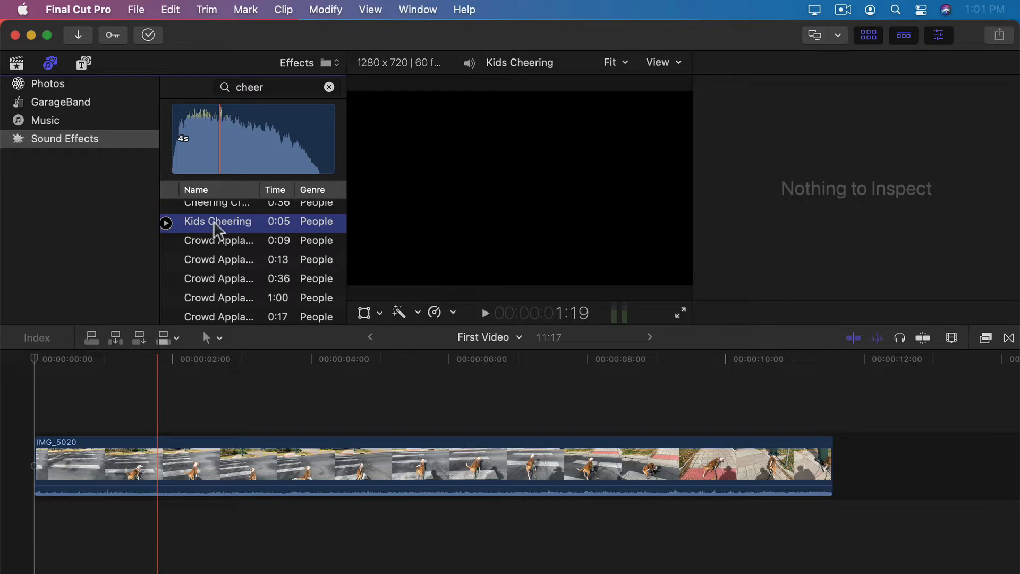
# Add the Kids Cheering effect below the IMG_5020 clip, starting at about 2 seconds.
pyautogui.moveTo(213, 222); pyautogui.dragTo(150, 516)
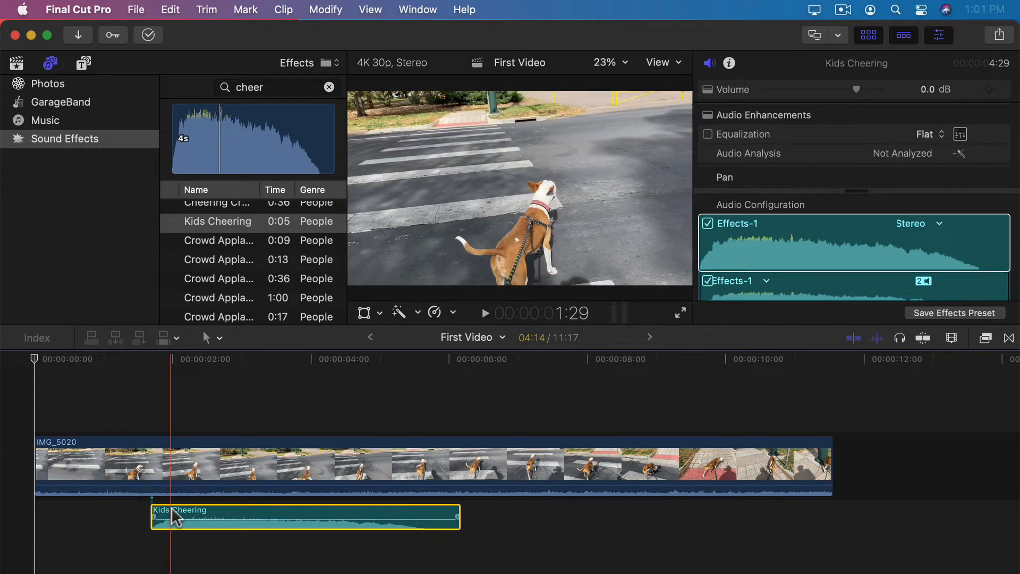
pyautogui.moveTo(172, 511)
pyautogui.mouseDown()
pyautogui.moveTo(268, 516)
pyautogui.moveTo(134, 515)
pyautogui.moveTo(353, 512)
pyautogui.moveTo(114, 517)
pyautogui.moveTo(191, 514)
pyautogui.moveTo(170, 499)
pyautogui.mouseUp()
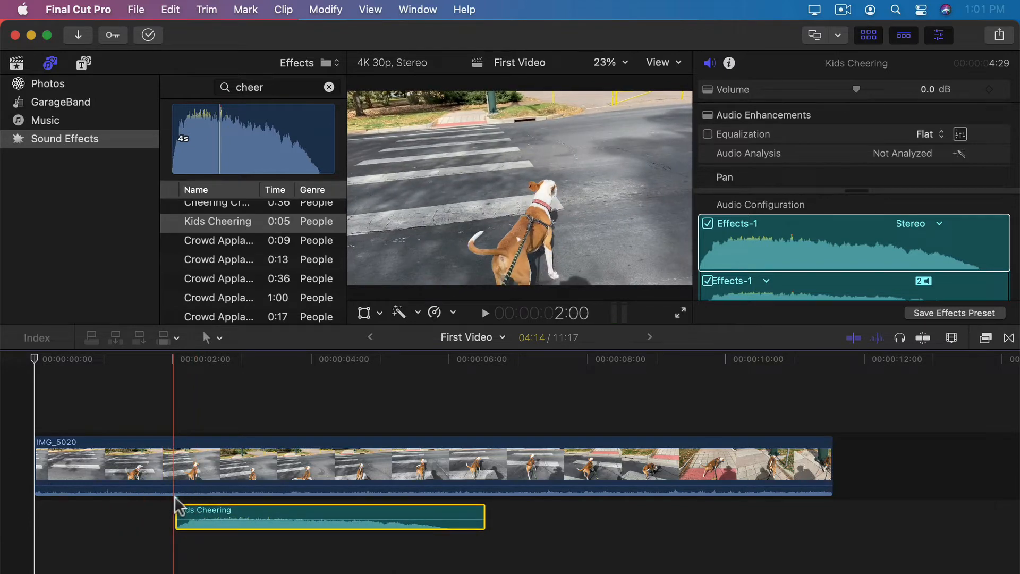
pyautogui.moveTo(134, 470)
pyautogui.mouseDown()
pyautogui.moveTo(213, 468)
pyautogui.moveTo(145, 467)
pyautogui.mouseUp()
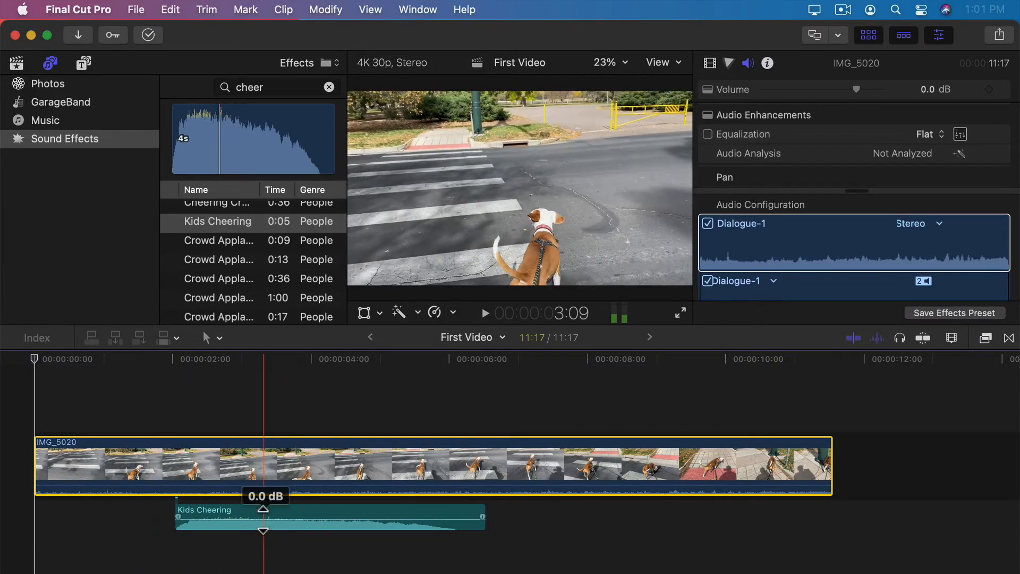
# Lower the Kids Cheering clip's volume to -7.0 dB.
pyautogui.click(260, 513)
pyautogui.moveTo(255, 518); pyautogui.dragTo(255, 513)
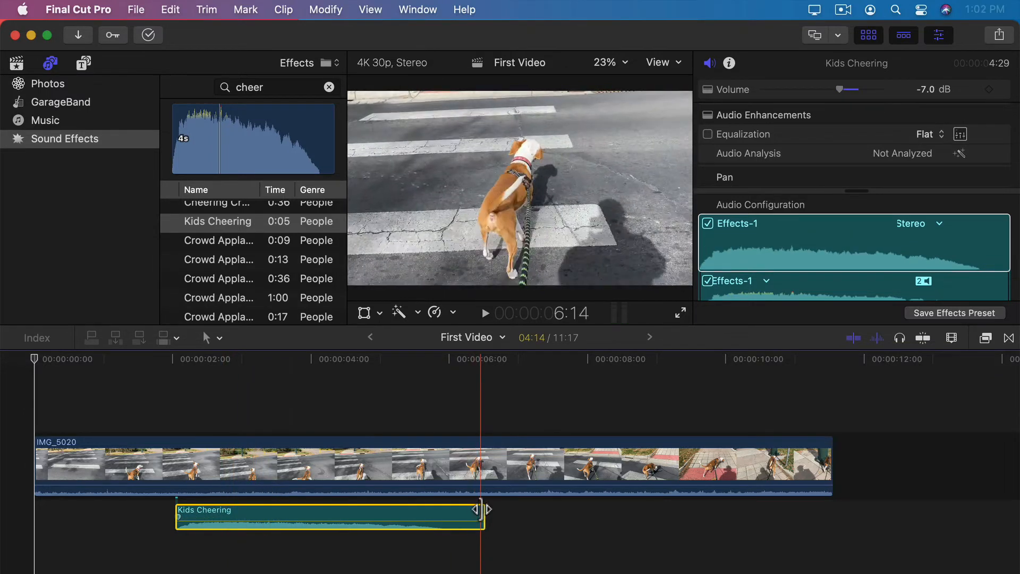
# Trim the end of the Kids Cheering clip to a duration of about 1:45 and fade its audio in and out.
pyautogui.moveTo(485, 524); pyautogui.dragTo(292, 518)
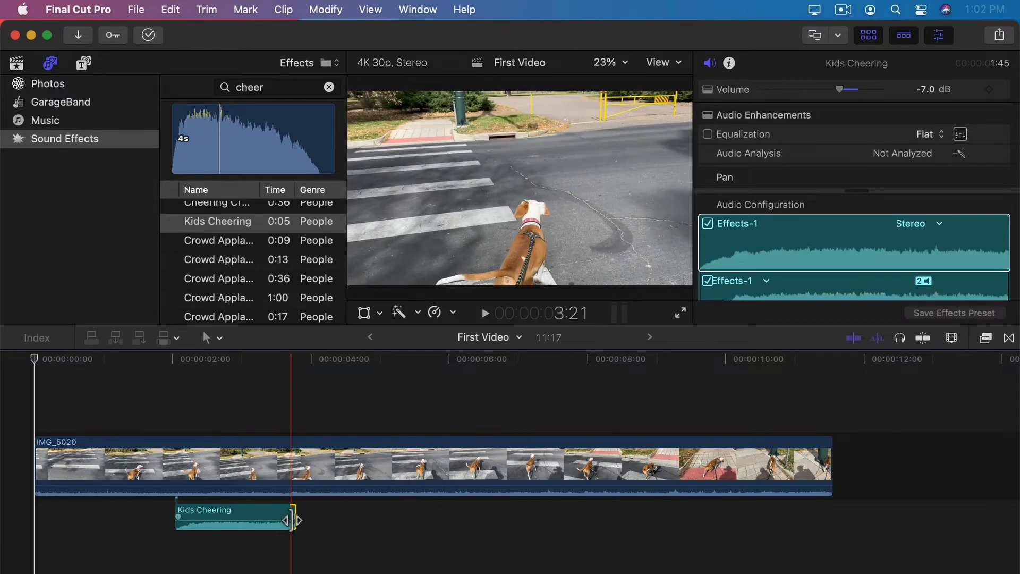
pyautogui.moveTo(293, 517); pyautogui.dragTo(248, 519)
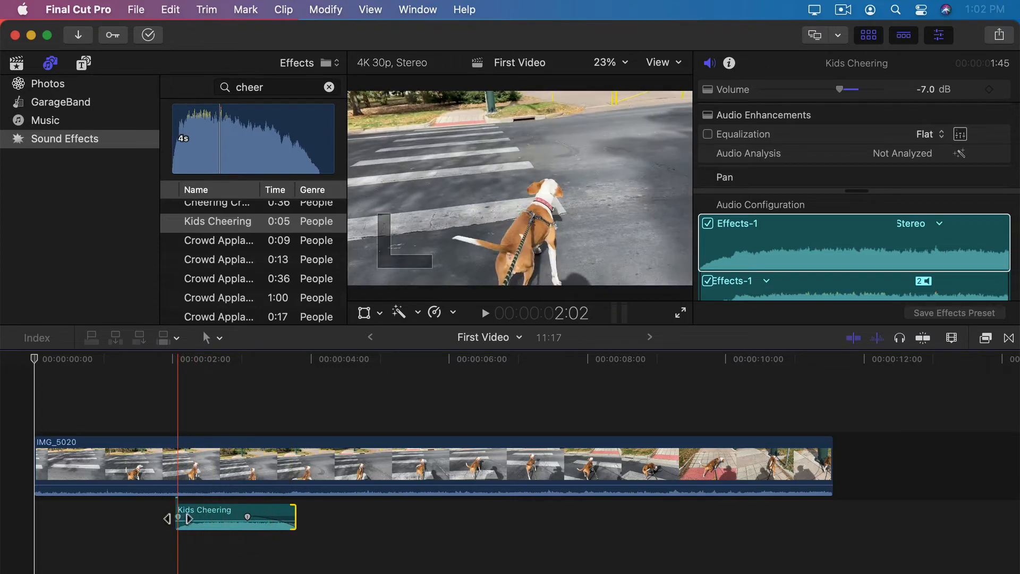
pyautogui.moveTo(178, 517); pyautogui.dragTo(200, 518)
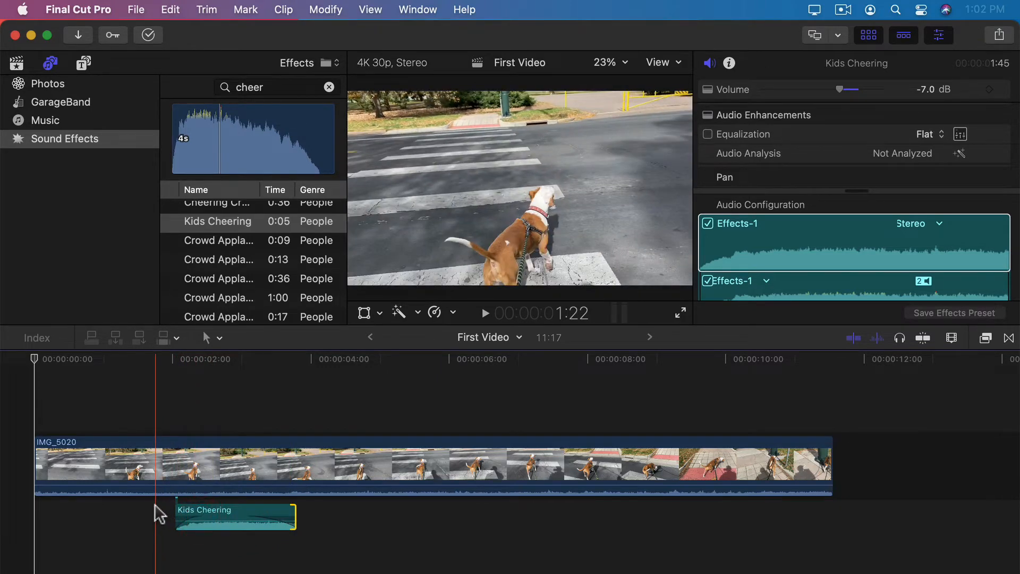
pyautogui.press('space')
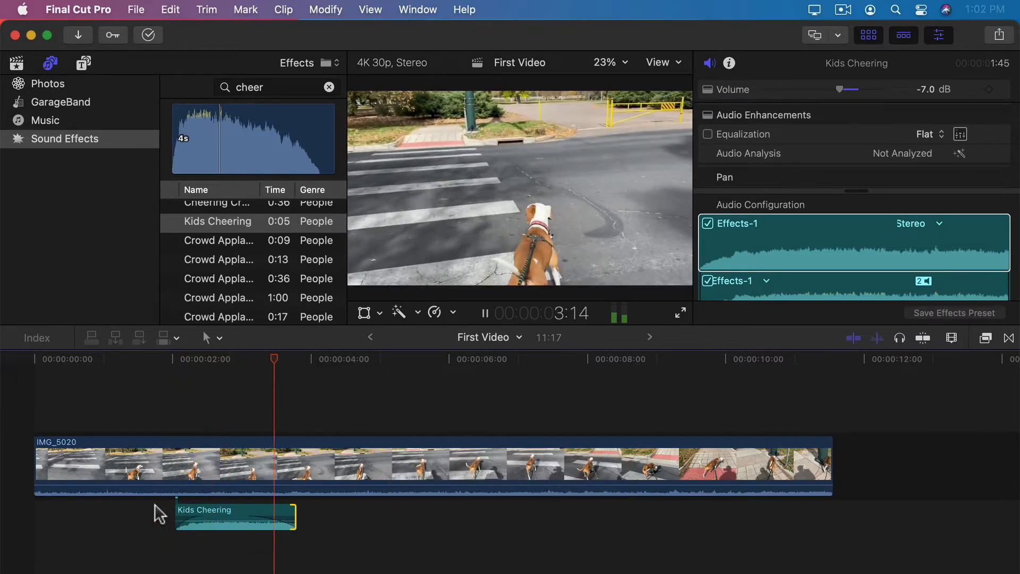
pyautogui.press('space')
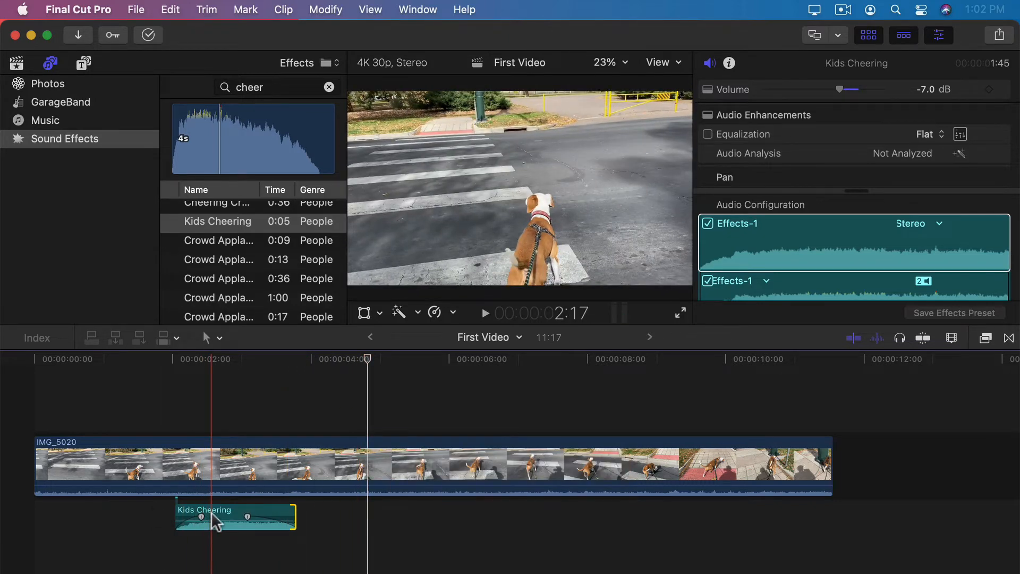
# Find the Bell Transition sound effect by searching for "bell" and place it below the IMG_5020 clip at about 3 seconds.
pyautogui.click(329, 87)
pyautogui.write('bell')
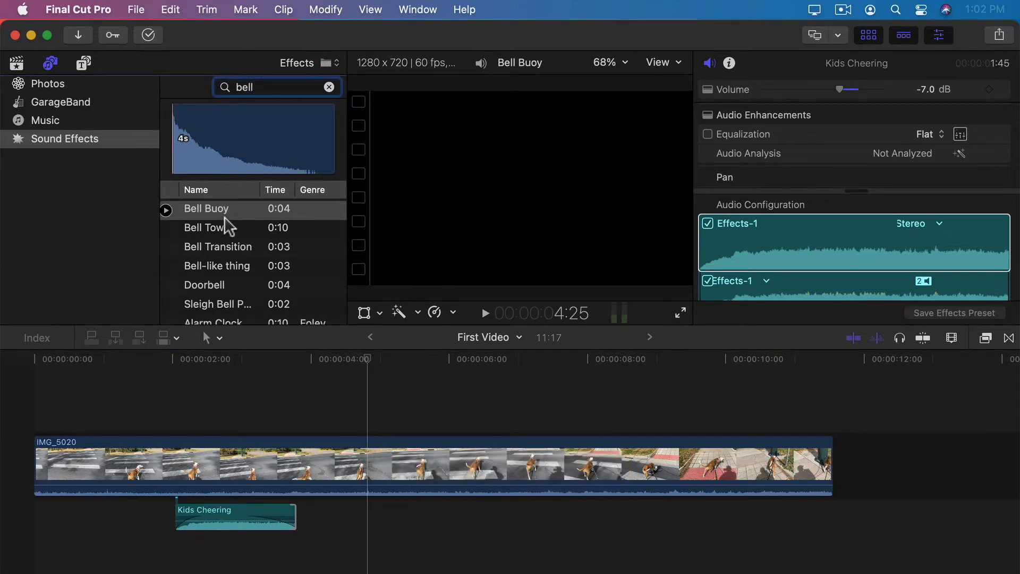
pyautogui.moveTo(218, 246); pyautogui.dragTo(265, 515)
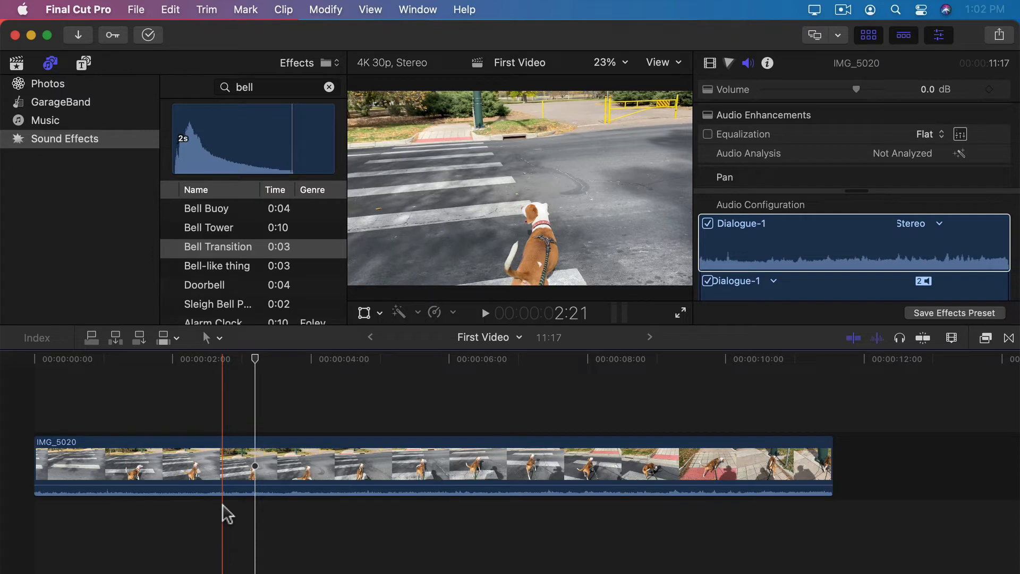
# Detach the audio from the IMG_5020 video clip.
pyautogui.click(214, 465)
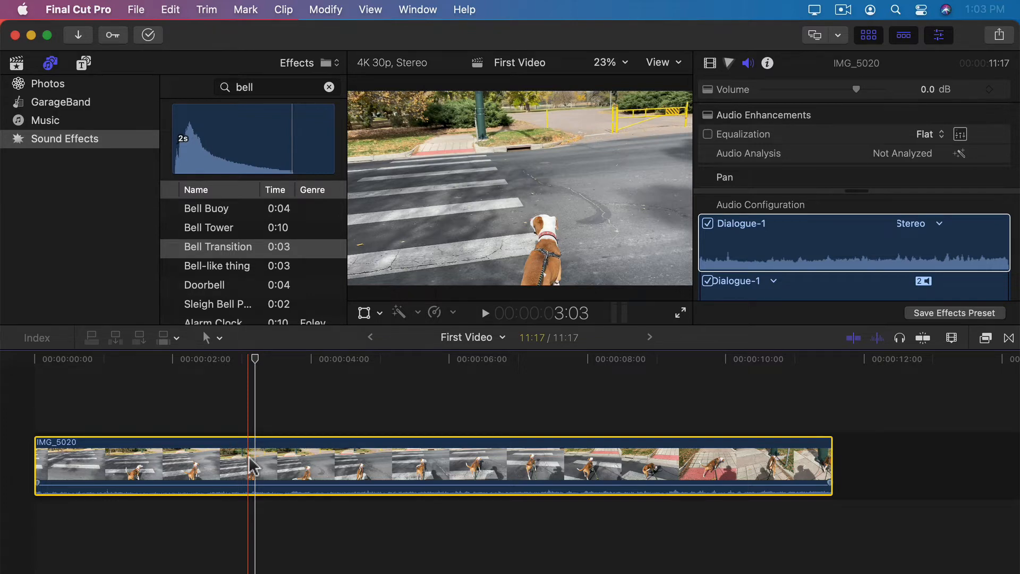
pyautogui.click(282, 10)
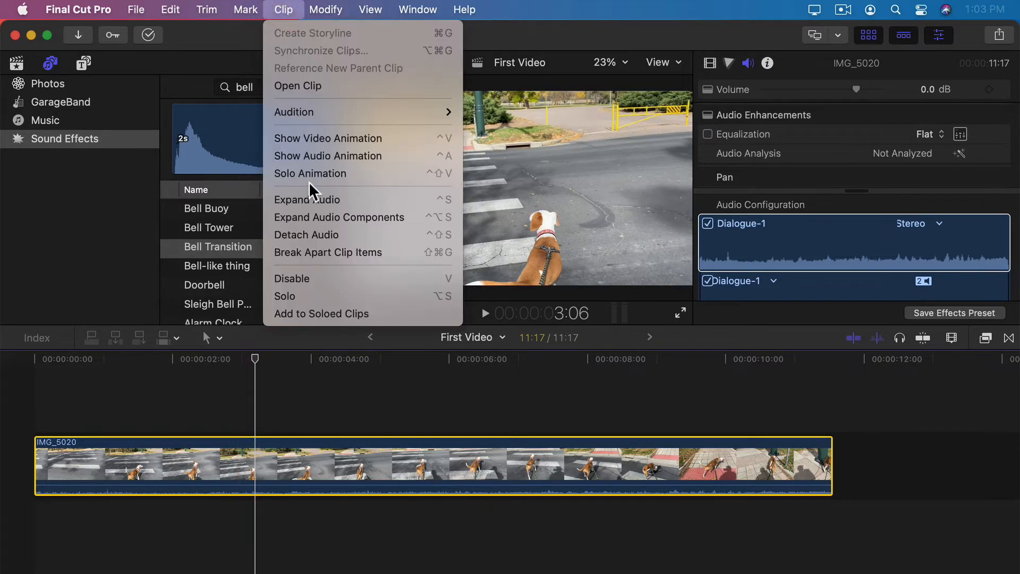
pyautogui.click(309, 235)
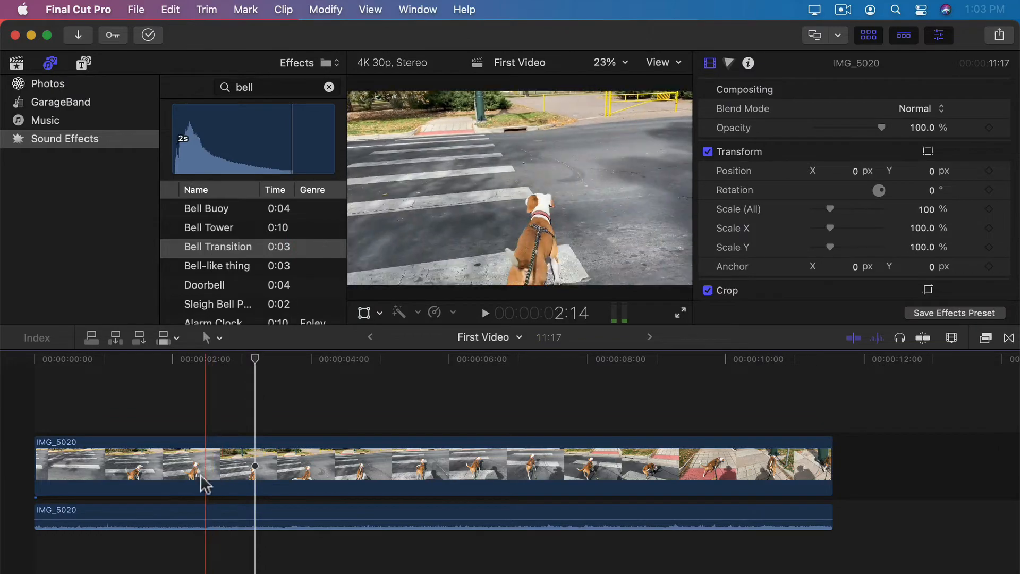
# Try shifting the detached IMG_5020 audio clip along the timeline, independently of its video.
pyautogui.click(141, 515)
pyautogui.moveTo(116, 516); pyautogui.dragTo(86, 516)
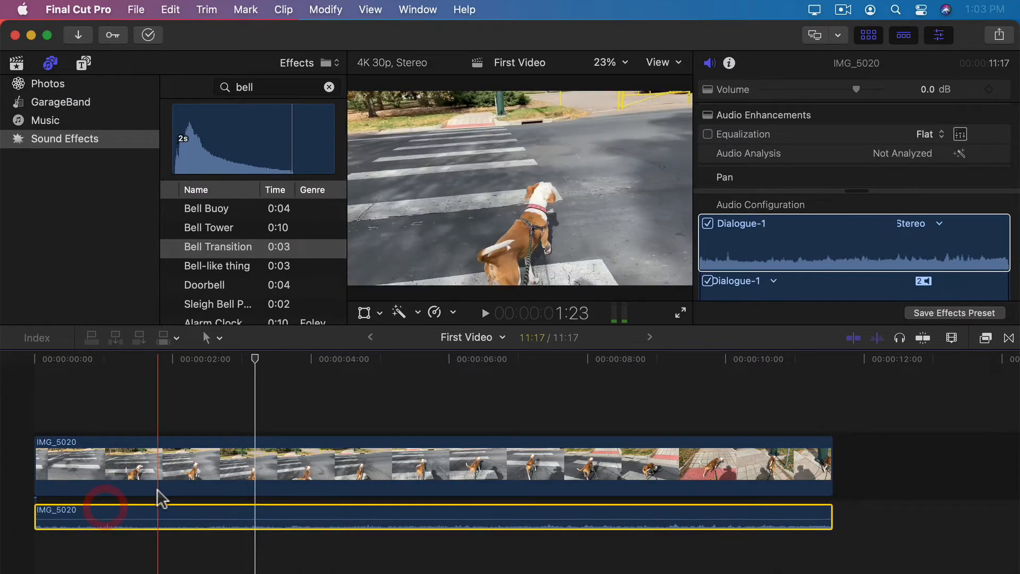
pyautogui.moveTo(264, 515); pyautogui.dragTo(290, 508)
# Expand the audio of the IMG_5020 clip and try moving its video portion along the timeline.
pyautogui.click(264, 481)
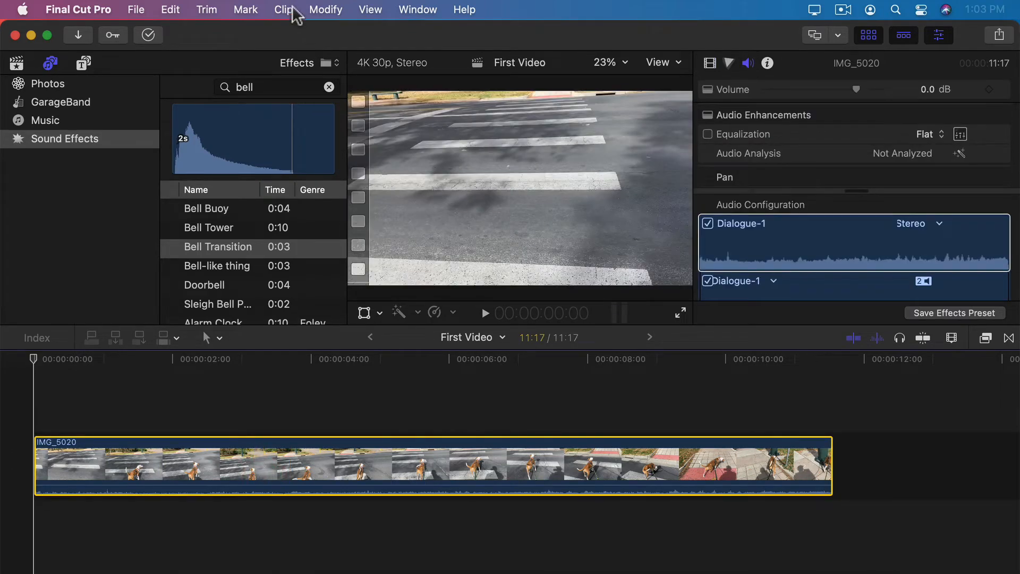
pyautogui.click(283, 10)
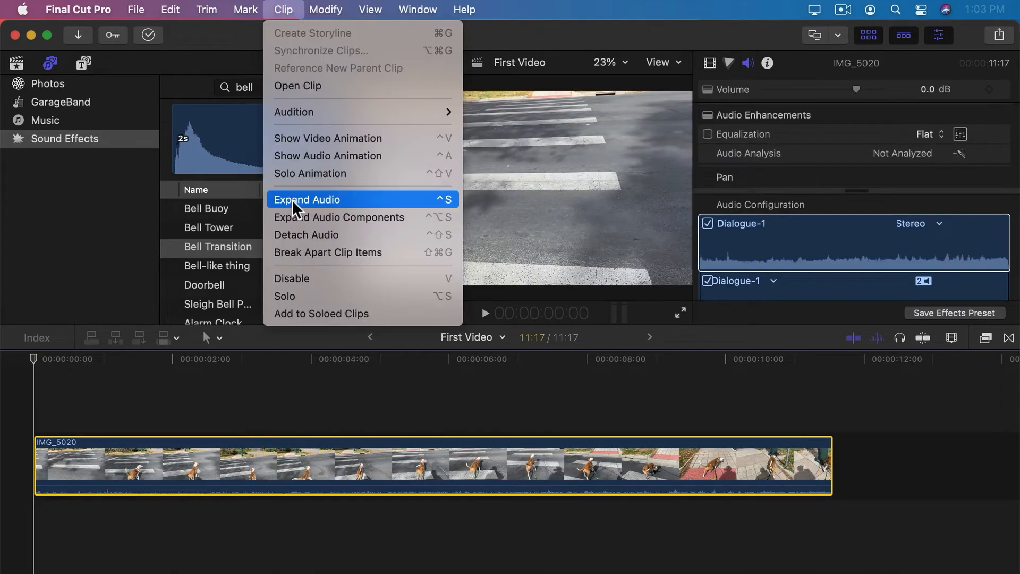
pyautogui.click(415, 199)
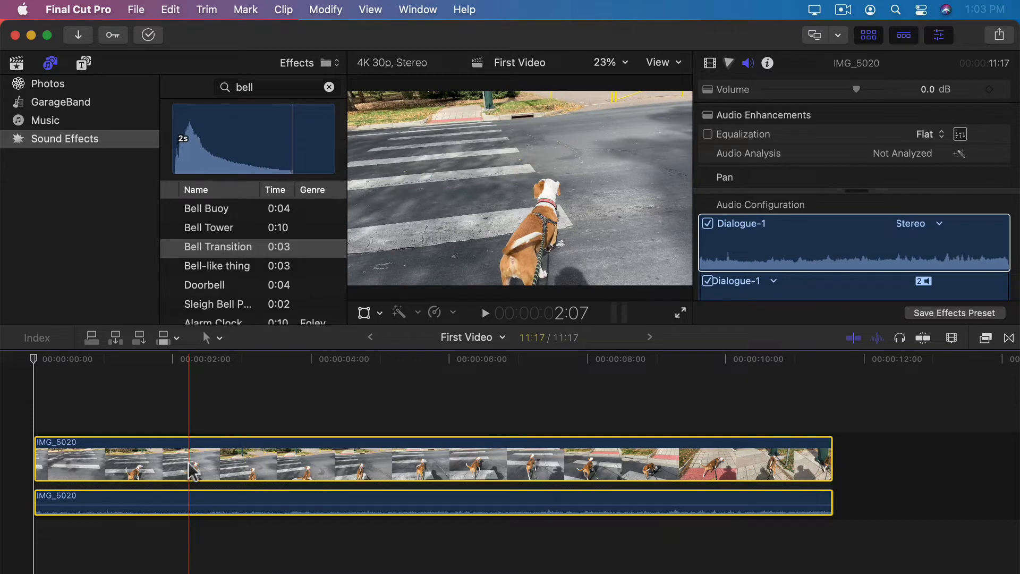
pyautogui.moveTo(101, 472); pyautogui.dragTo(152, 456)
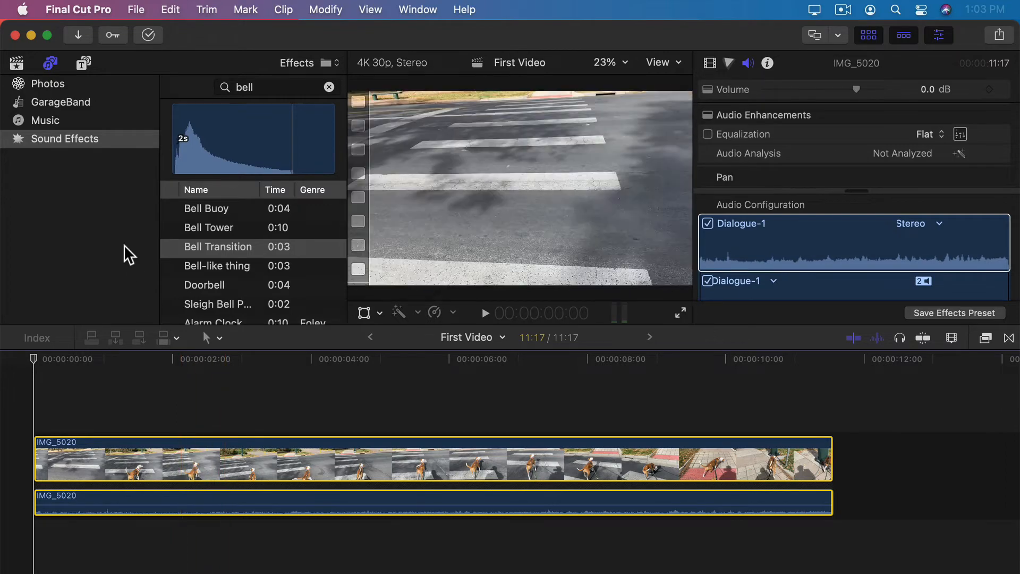
# Append the IMG_5063 clip from the 12-15-20 event after IMG_5020 and expand its audio.
pyautogui.click(16, 63)
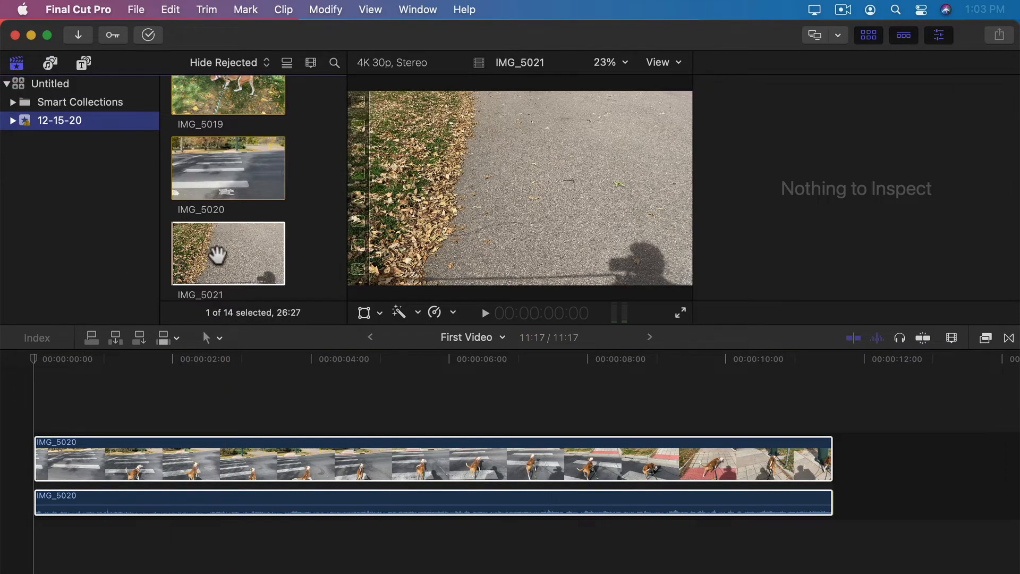
pyautogui.click(217, 255)
pyautogui.scroll(-3, 215, 250)
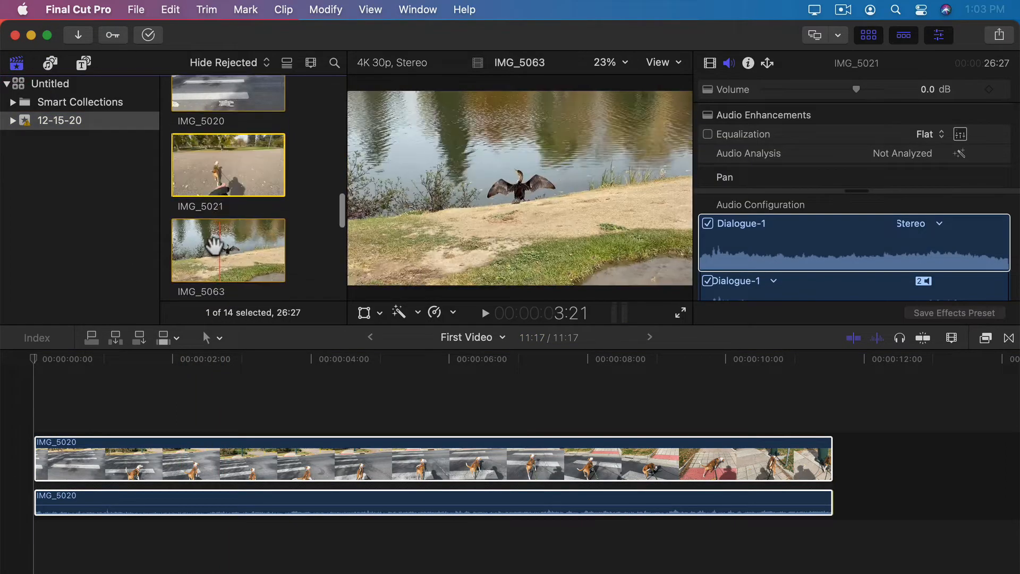
pyautogui.moveTo(214, 245); pyautogui.dragTo(846, 453)
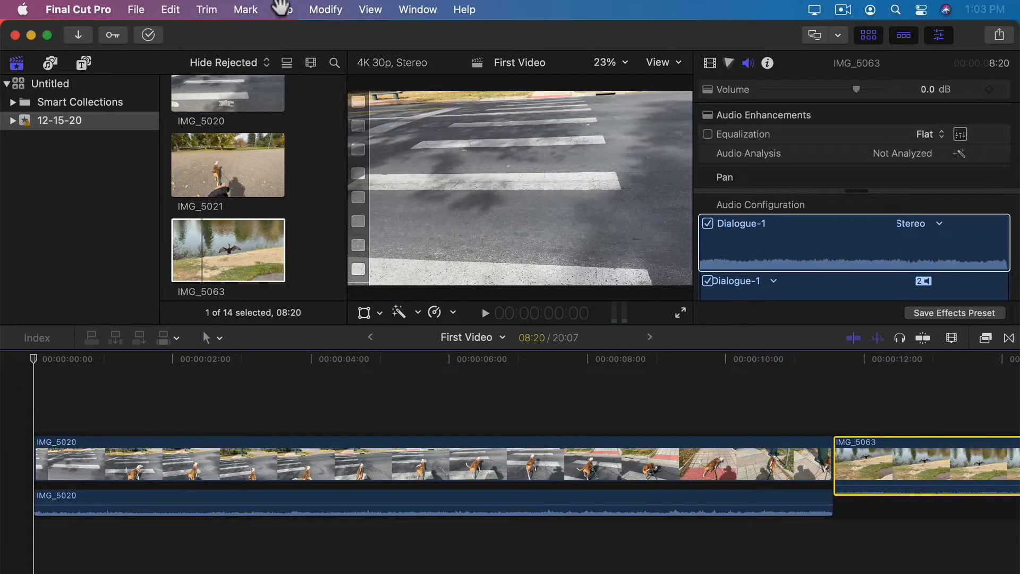
pyautogui.click(281, 8)
pyautogui.click(318, 199)
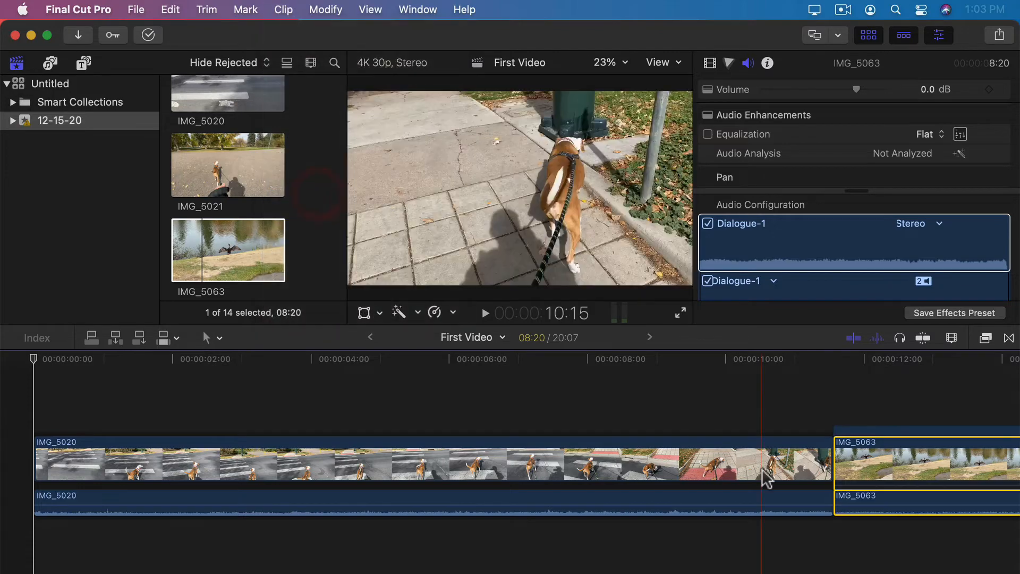
# Using the precision editor at the cut, trim the start of IMG_5063 to leave 7:12 and the end of IMG_5020 to leave 10:08.
pyautogui.hscroll(5, 837, 487)
pyautogui.hscroll(3, 831, 477)
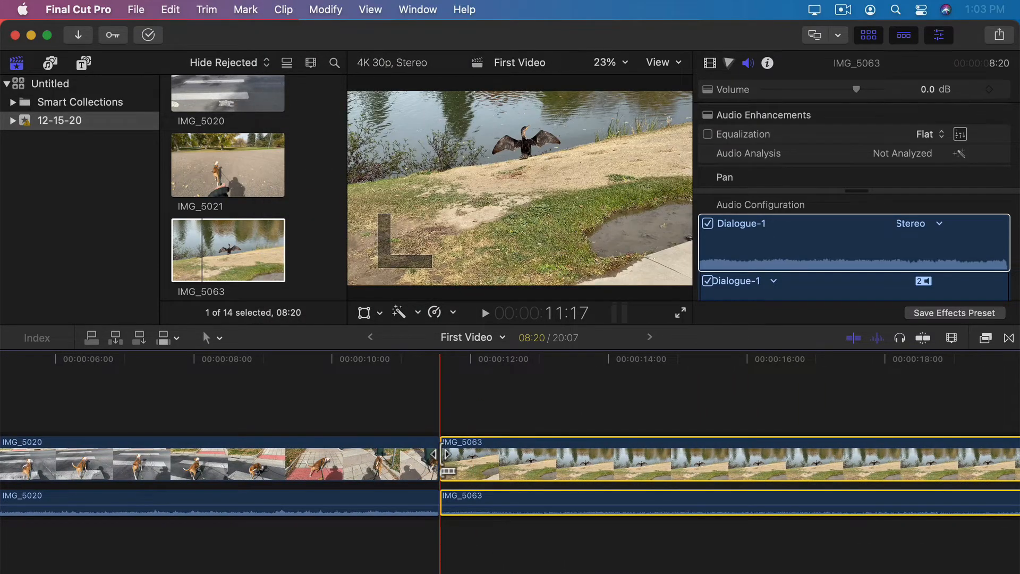
pyautogui.moveTo(447, 455); pyautogui.dragTo(458, 493)
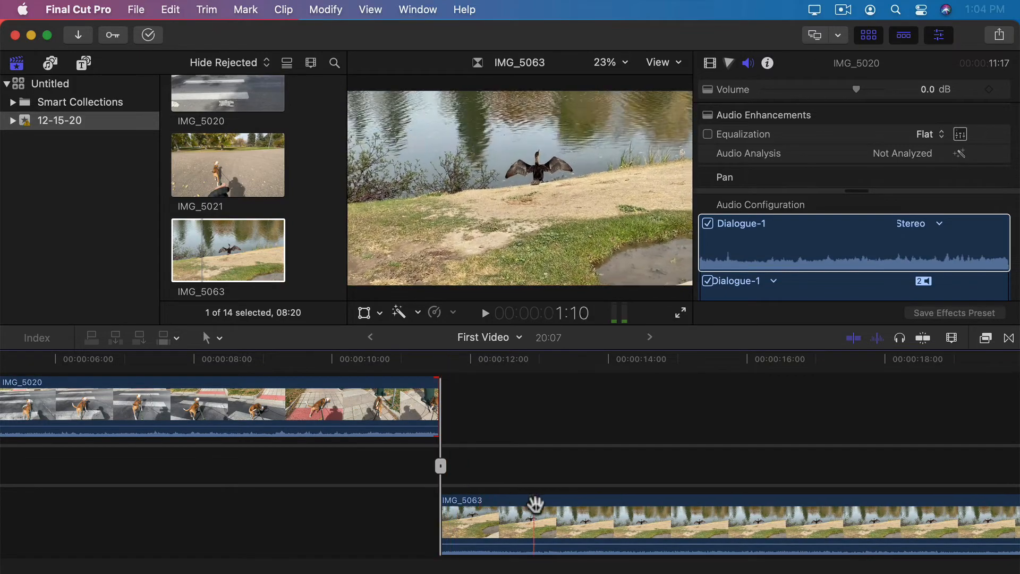
pyautogui.moveTo(532, 506); pyautogui.dragTo(443, 508)
pyautogui.moveTo(341, 413); pyautogui.dragTo(423, 406)
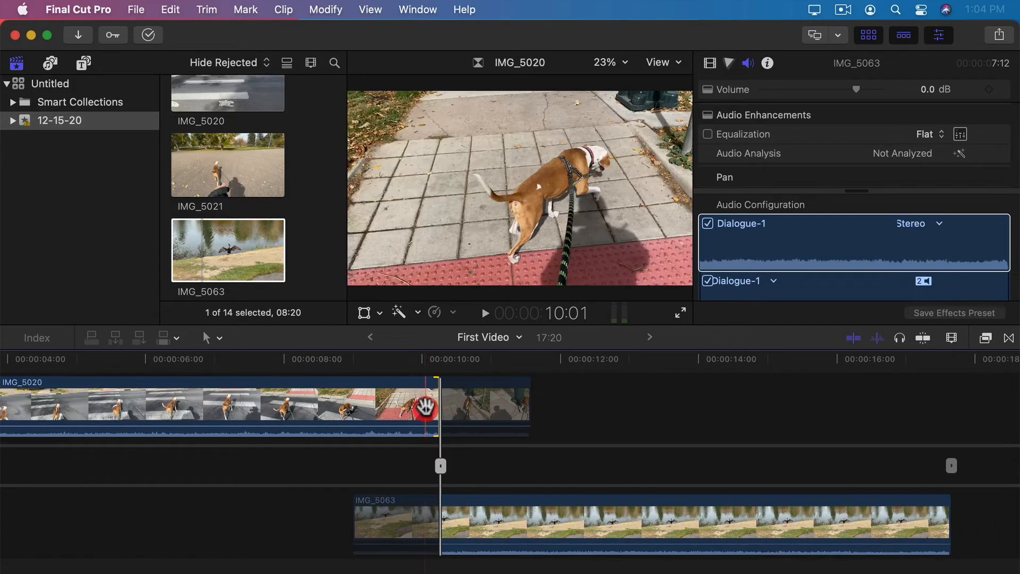
pyautogui.press('Escape')
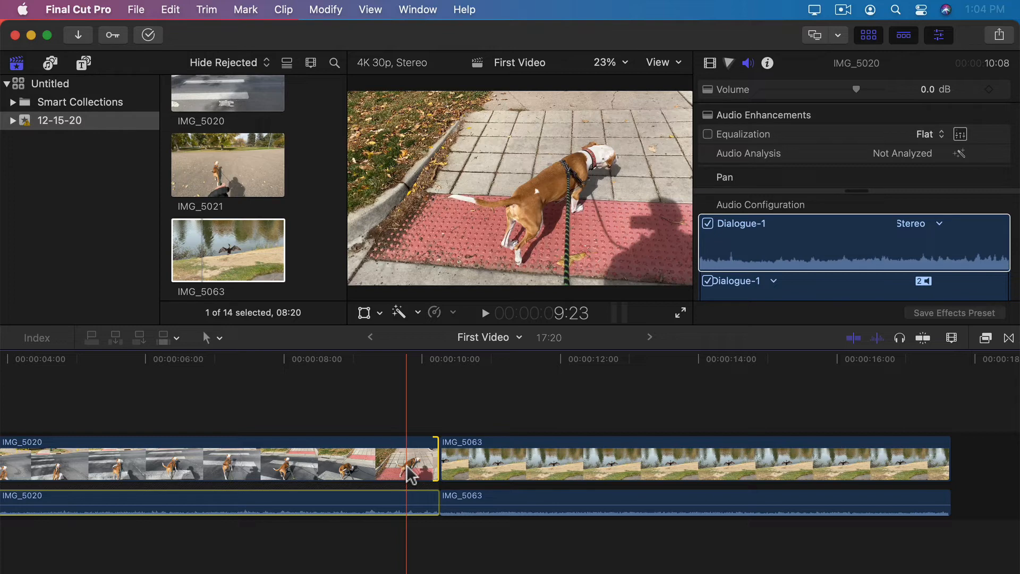
pyautogui.doubleClick(439, 454)
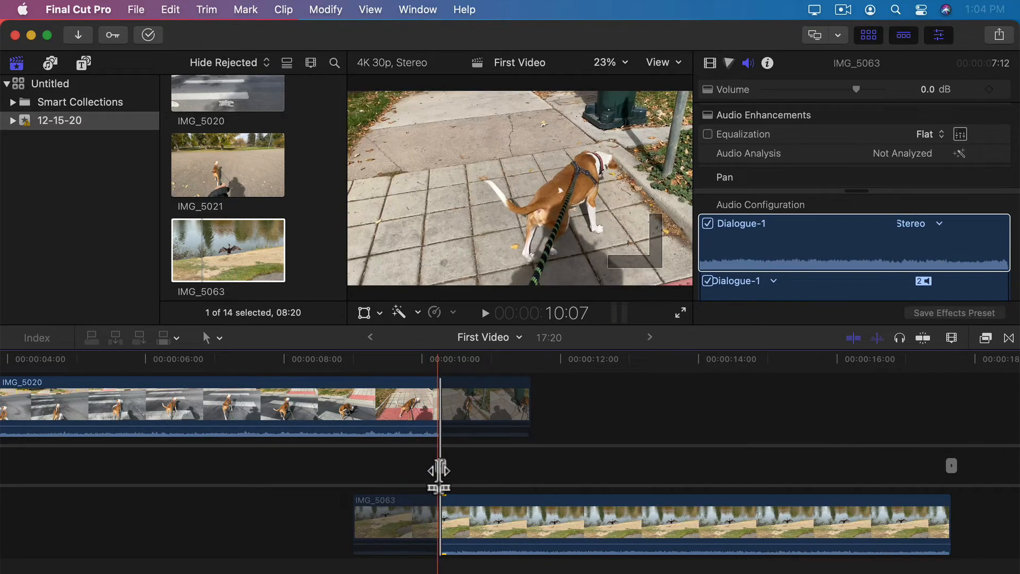
pyautogui.click(468, 499)
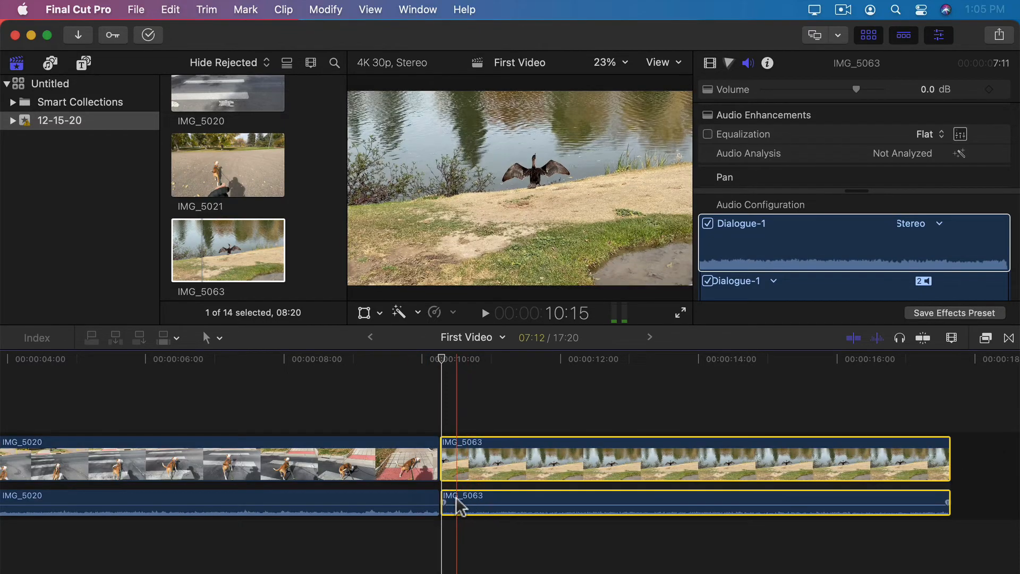
pyautogui.click(423, 500)
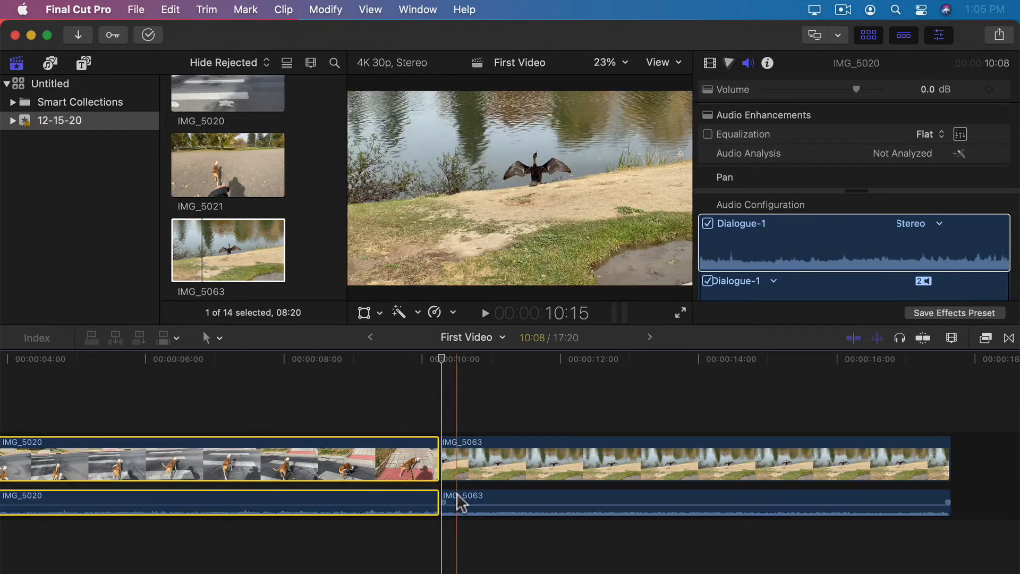
# Overlap the expanded audio by extending IMG_5063's audio start back to about 9:21 and IMG_5020's audio end to about 10:26.
pyautogui.click(457, 501)
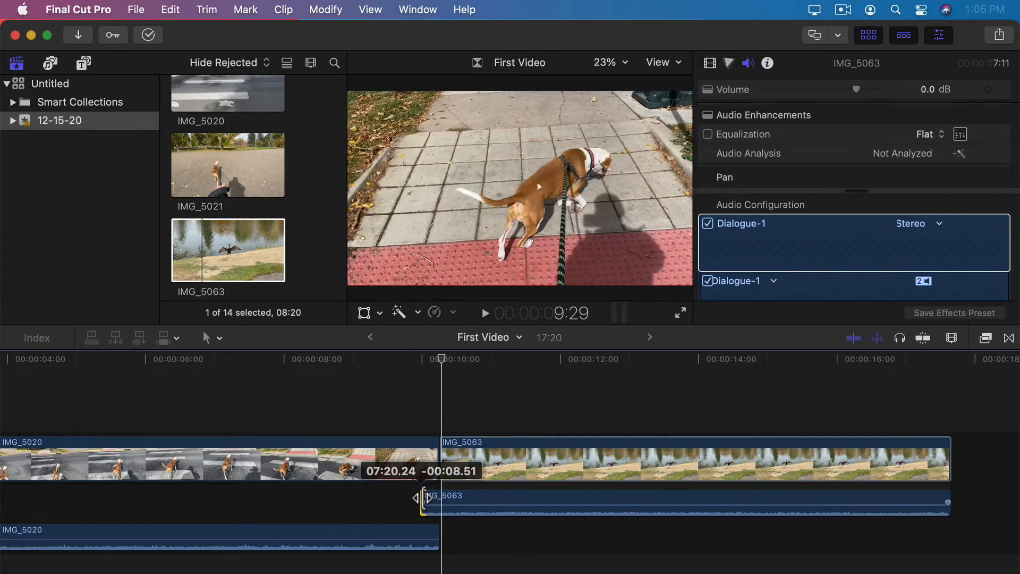
pyautogui.moveTo(423, 498); pyautogui.dragTo(400, 498)
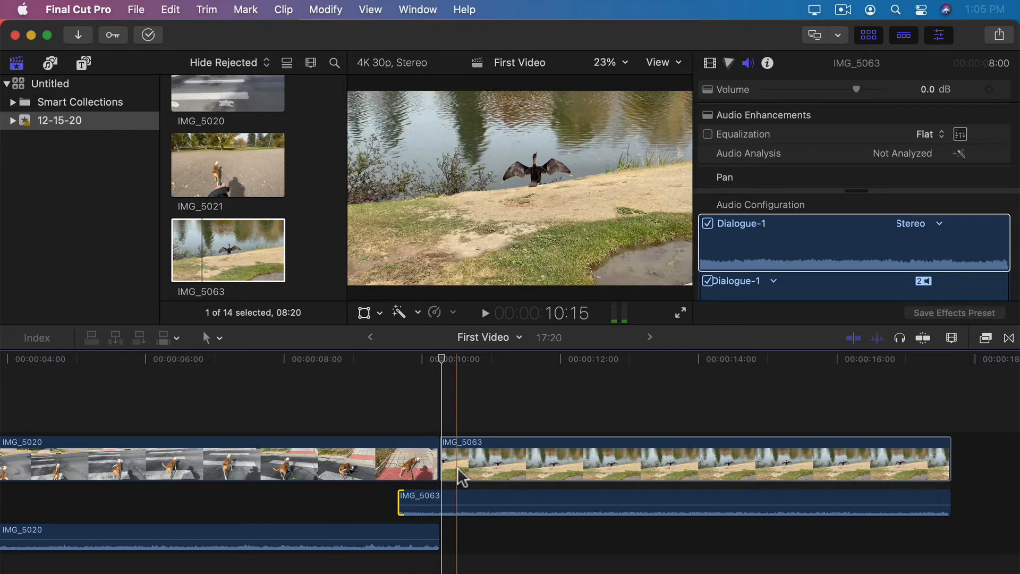
pyautogui.moveTo(439, 533); pyautogui.dragTo(476, 528)
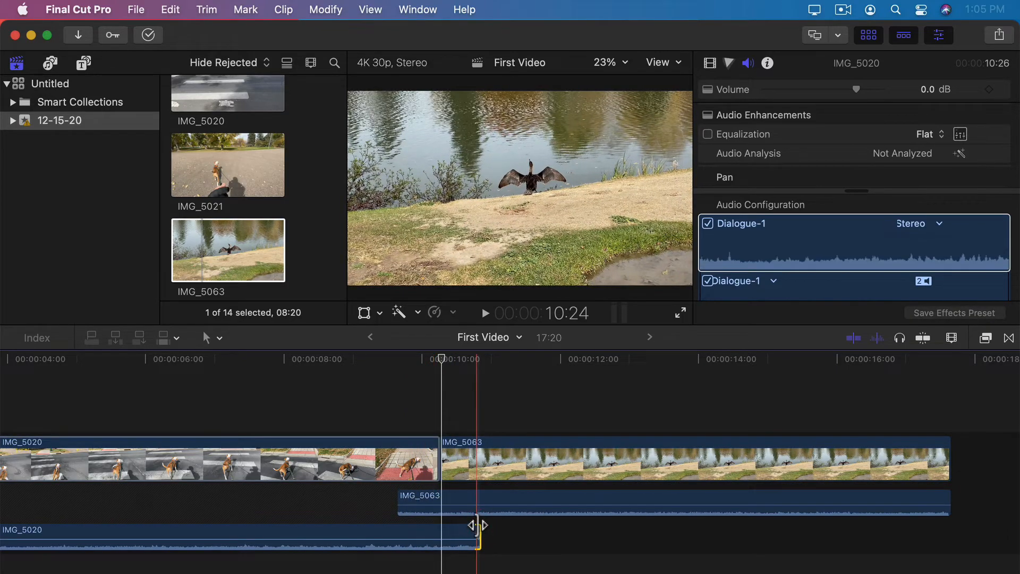
# Crossfade the overlapping audio with a short fade-in on the IMG_5063 audio and a fade-out on the IMG_5020 audio.
pyautogui.click(402, 504)
pyautogui.press('super+z')
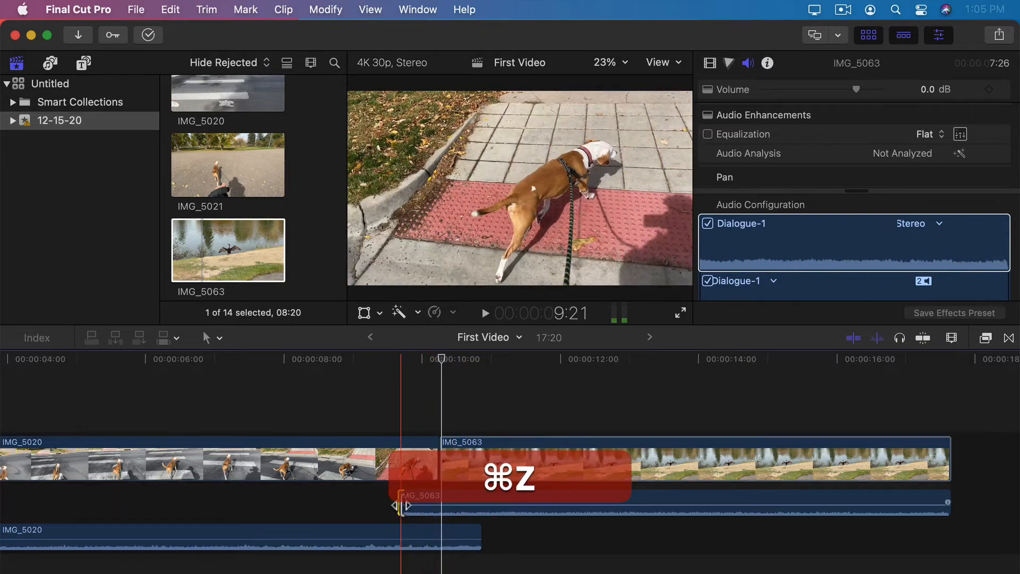
pyautogui.moveTo(401, 505); pyautogui.dragTo(419, 505)
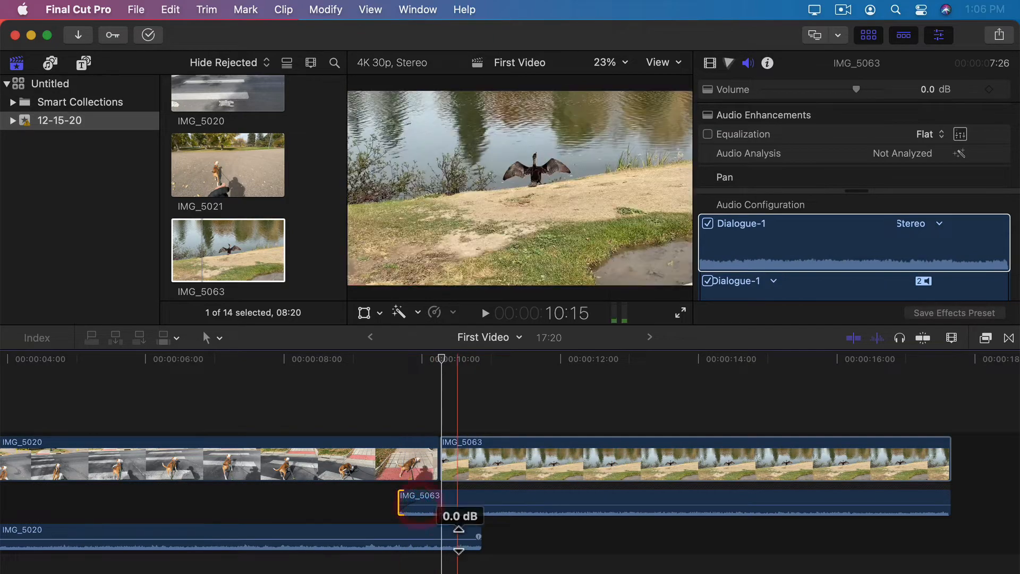
pyautogui.moveTo(479, 538); pyautogui.dragTo(449, 536)
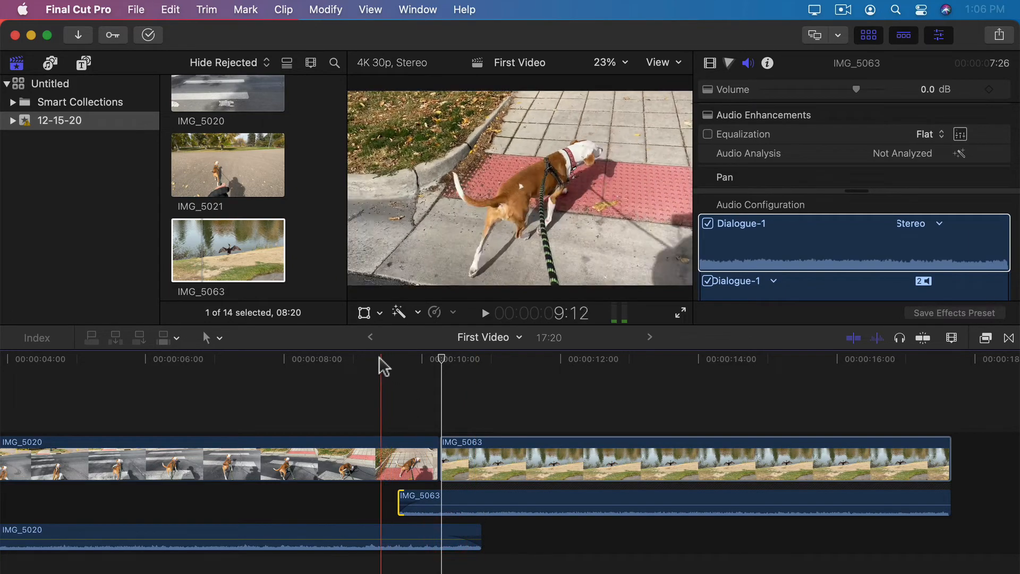
pyautogui.click(379, 358)
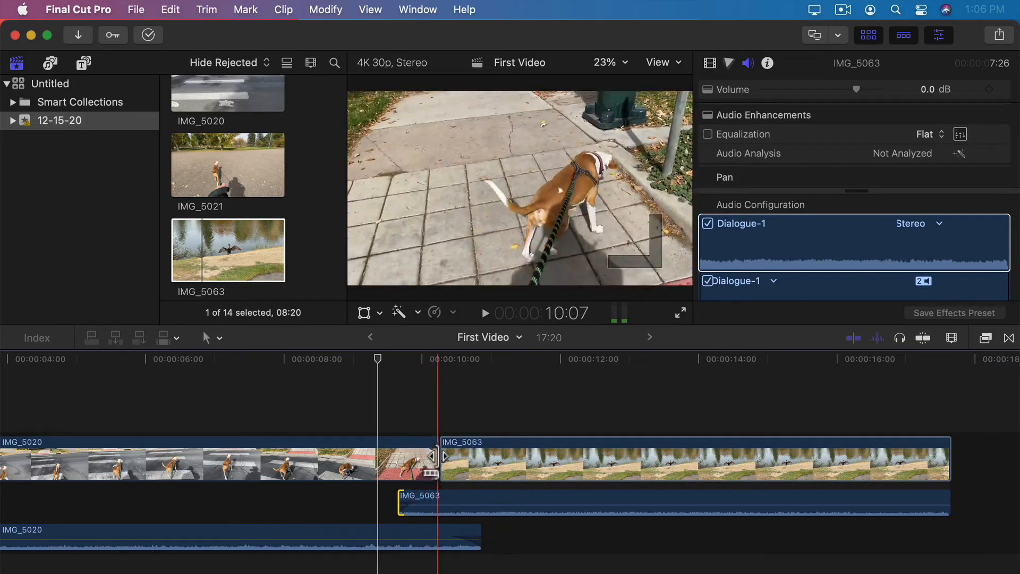
pyautogui.click(375, 358)
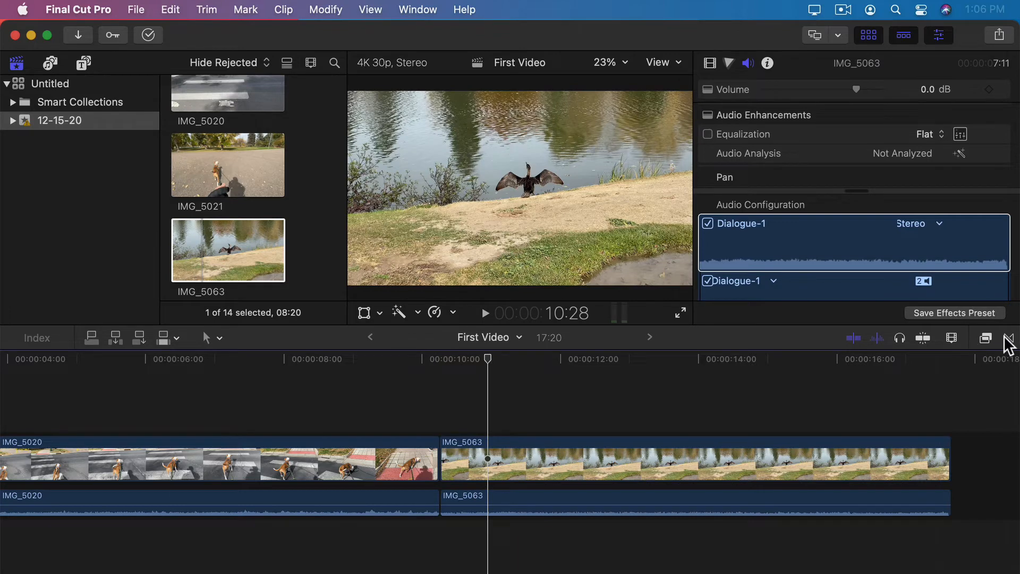
# Add a Cross Dissolve transition from the Dissolves category at the cut between IMG_5020 and IMG_5063.
pyautogui.click(1008, 339)
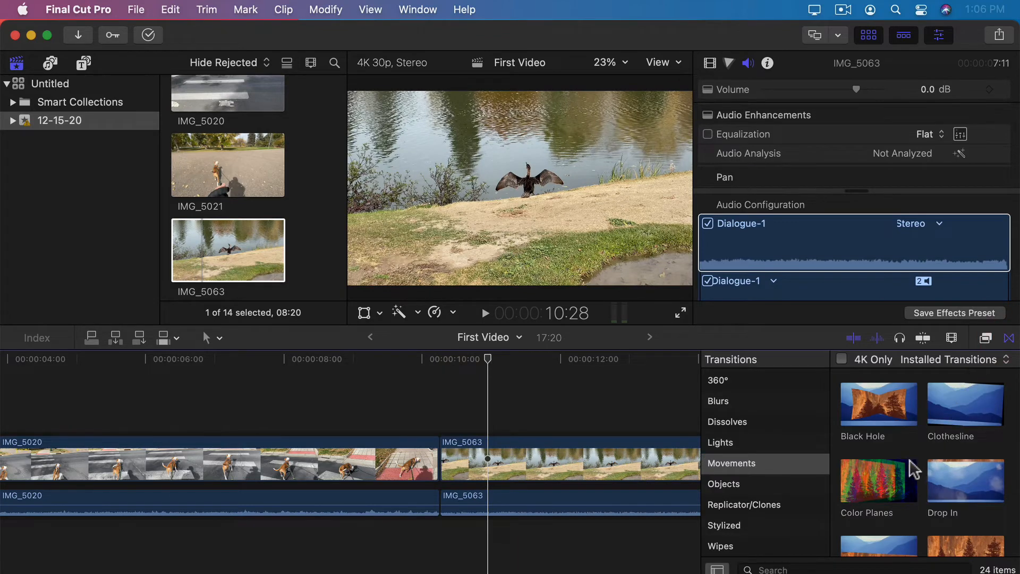
pyautogui.click(738, 420)
pyautogui.moveTo(879, 404); pyautogui.dragTo(433, 458)
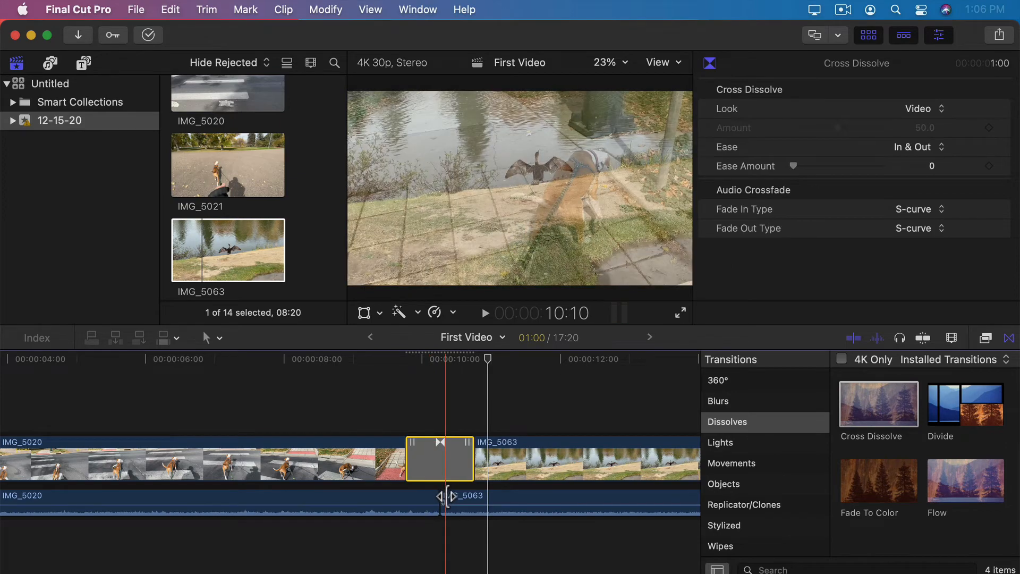
# Extend IMG_5063's audio start back to about 9:08 and IMG_5020's audio end to about 11:15, and crossfade the overlap with fade-in and fade-out.
pyautogui.click(443, 496)
pyautogui.moveTo(444, 496); pyautogui.dragTo(372, 497)
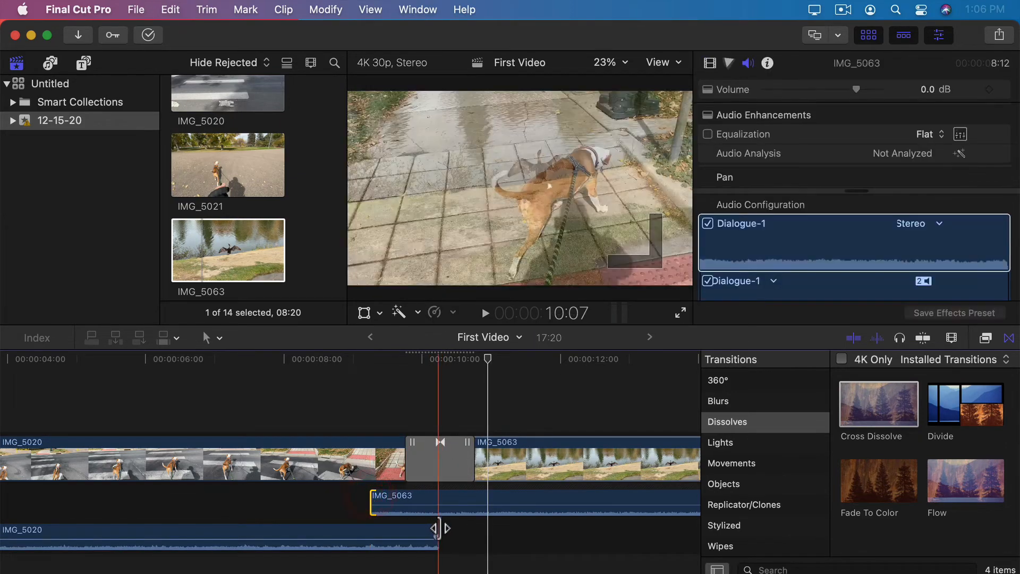
pyautogui.moveTo(437, 529); pyautogui.dragTo(524, 530)
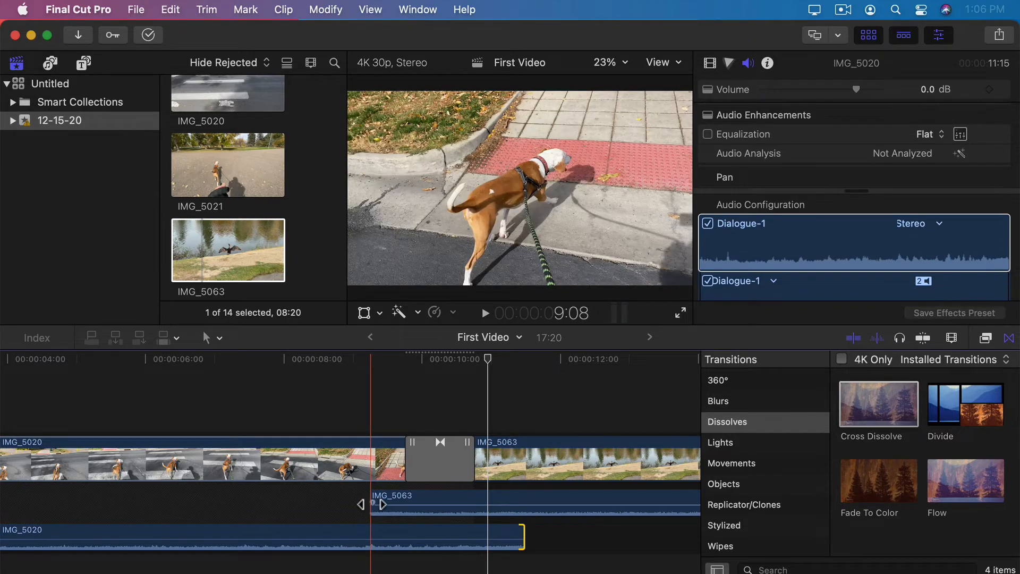
pyautogui.moveTo(372, 504); pyautogui.dragTo(450, 504)
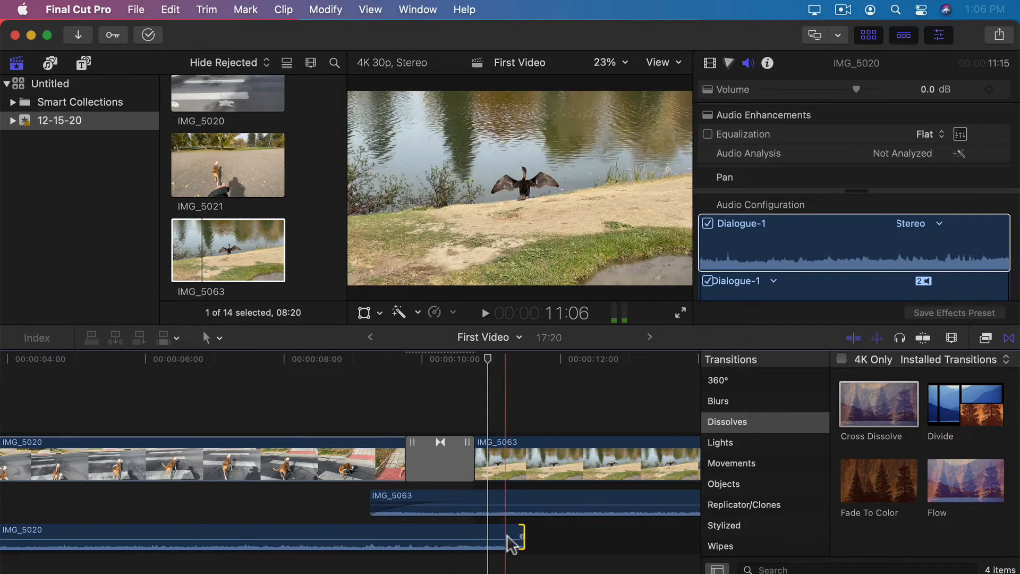
pyautogui.moveTo(519, 536); pyautogui.dragTo(445, 537)
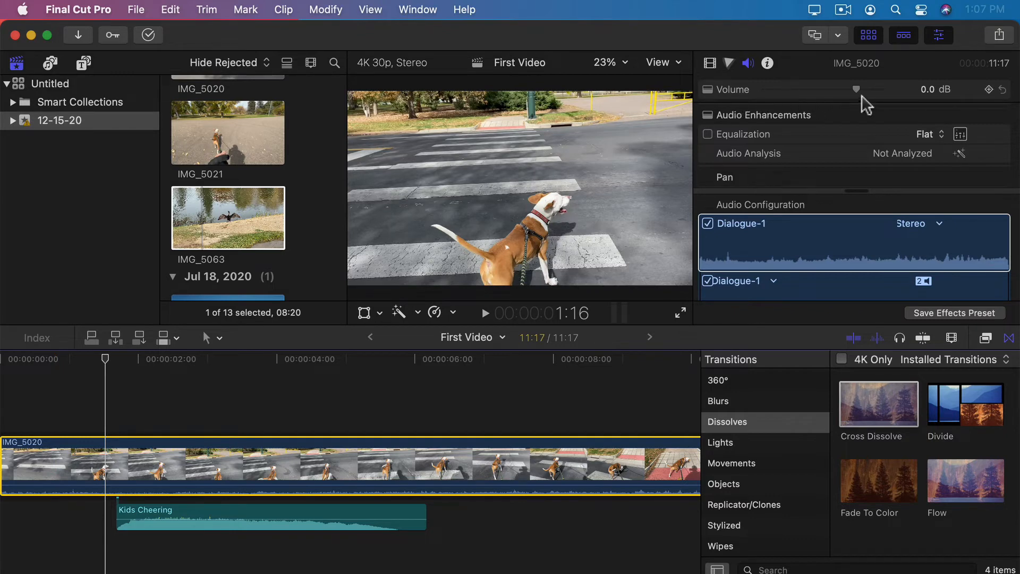
# Examine IMG_5020's audio enhancements, keeping the Flat equalization preset, and open and close its graphic equalizer.
pyautogui.click(750, 64)
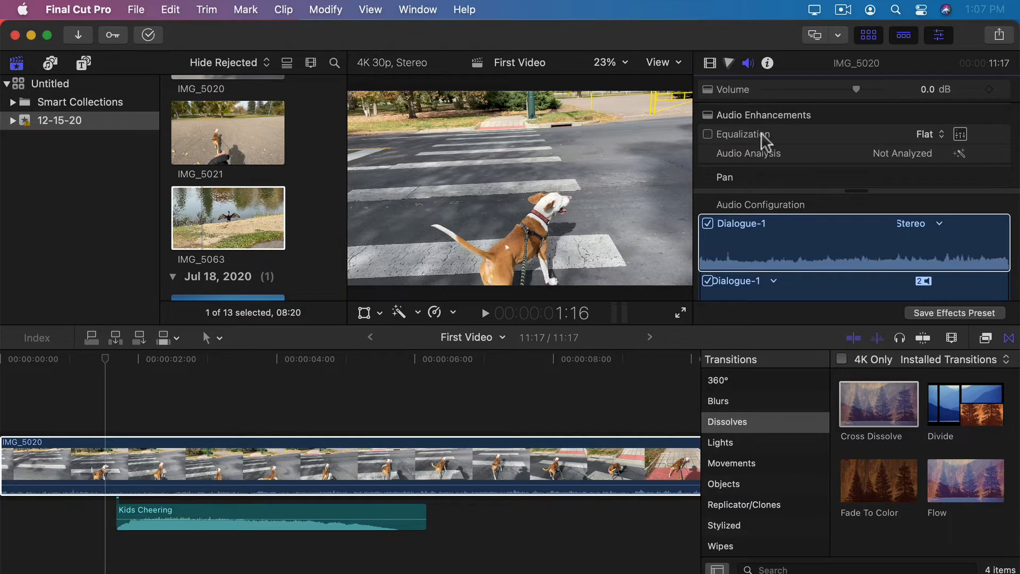
pyautogui.scroll(-3, 764, 143)
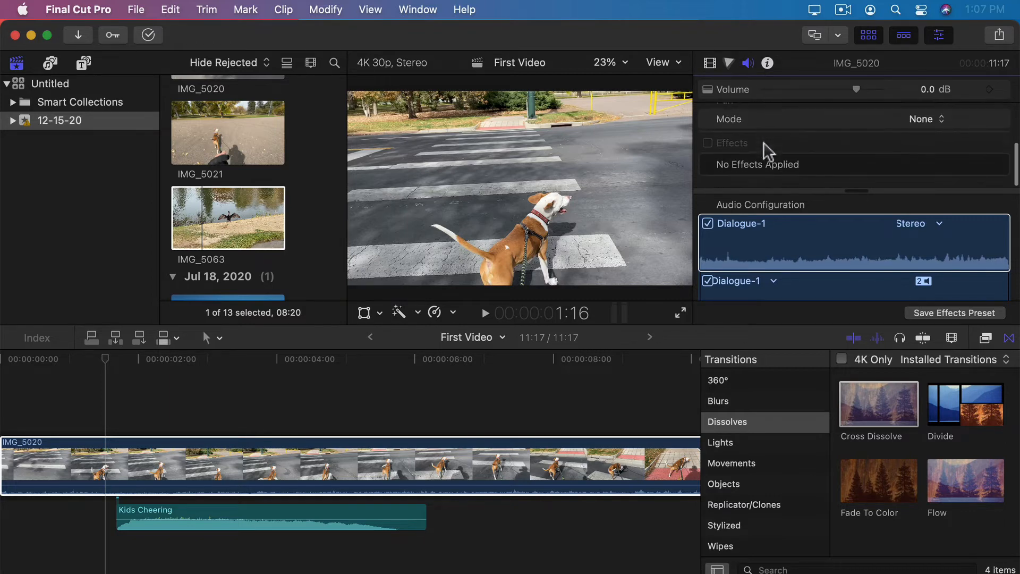
pyautogui.scroll(3, 763, 143)
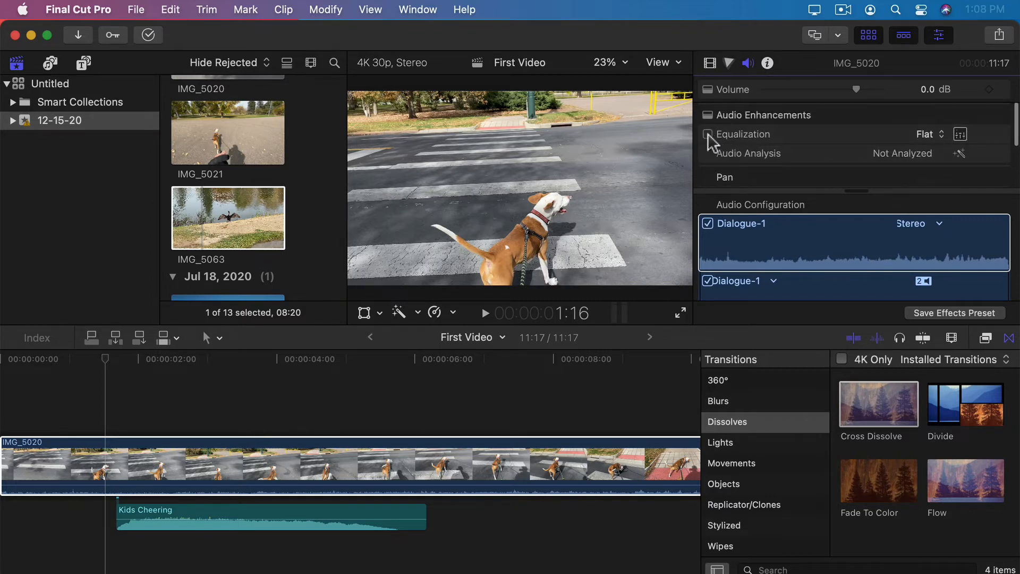
pyautogui.click(934, 135)
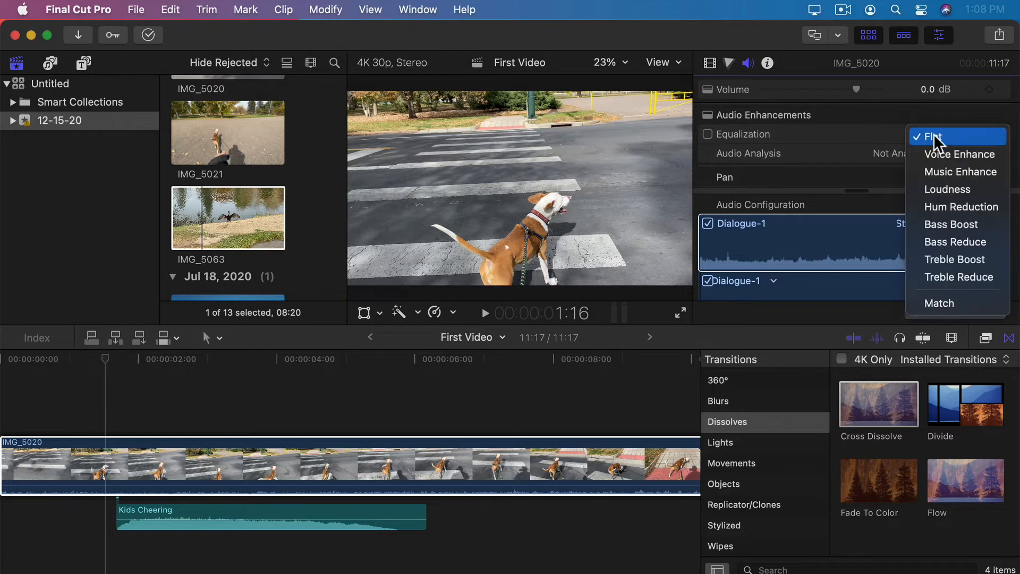
pyautogui.click(935, 136)
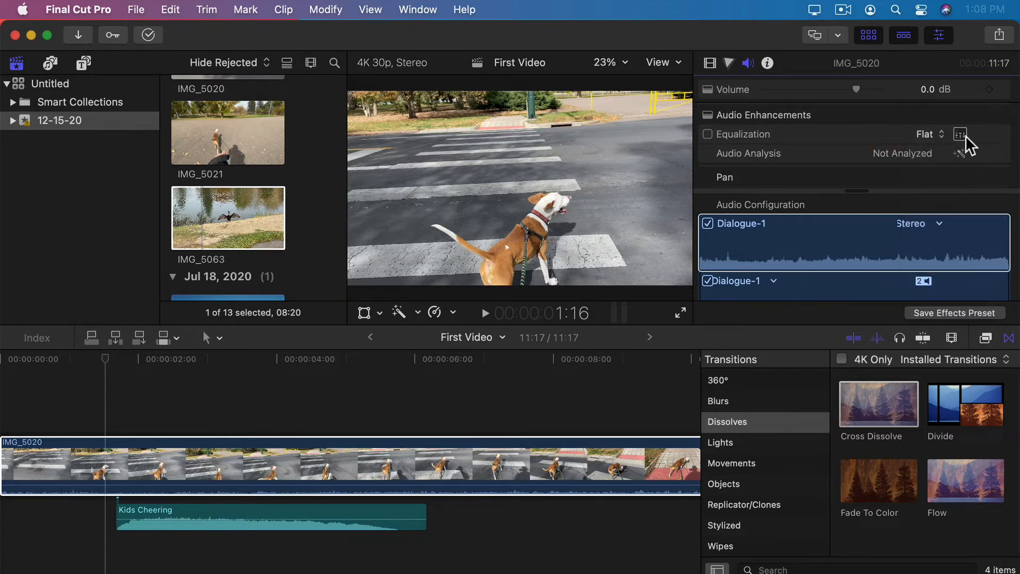
pyautogui.click(963, 135)
pyautogui.moveTo(403, 215); pyautogui.dragTo(436, 146)
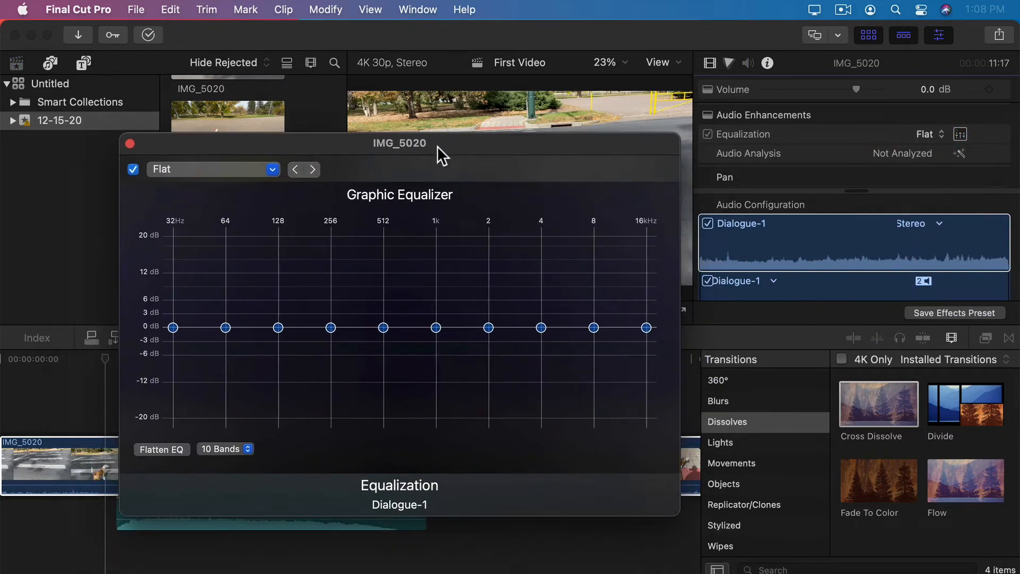
pyautogui.click(127, 144)
# Review the available pan modes for IMG_5020's audio without changing the mode.
pyautogui.scroll(-2, 876, 154)
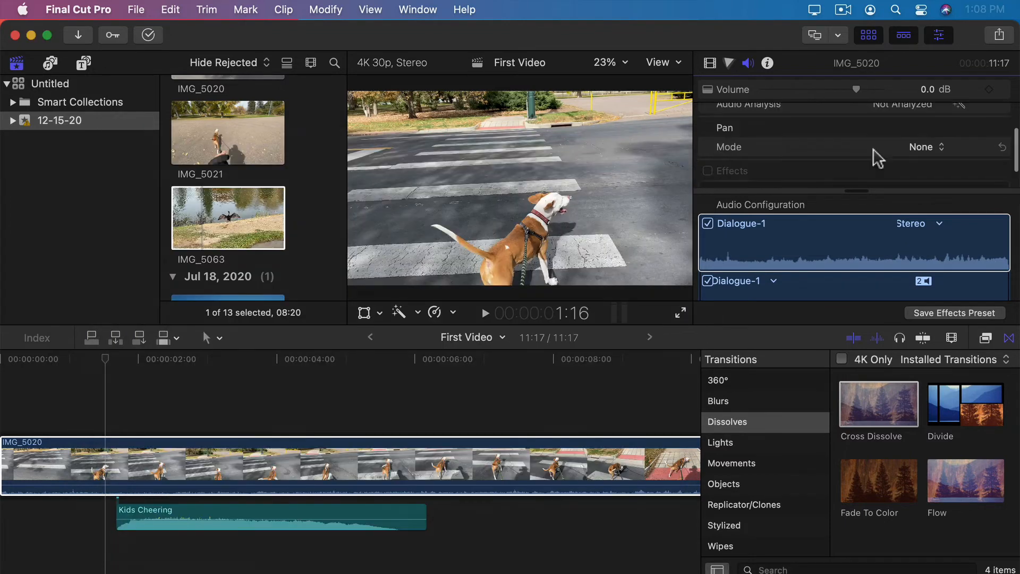
pyautogui.click(910, 149)
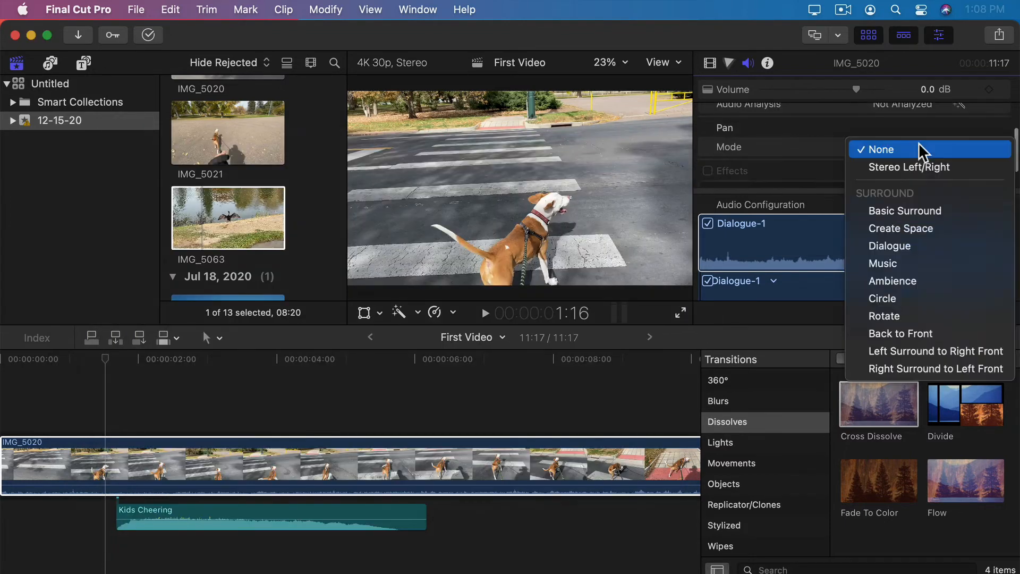
pyautogui.click(834, 123)
pyautogui.scroll(2, 737, 140)
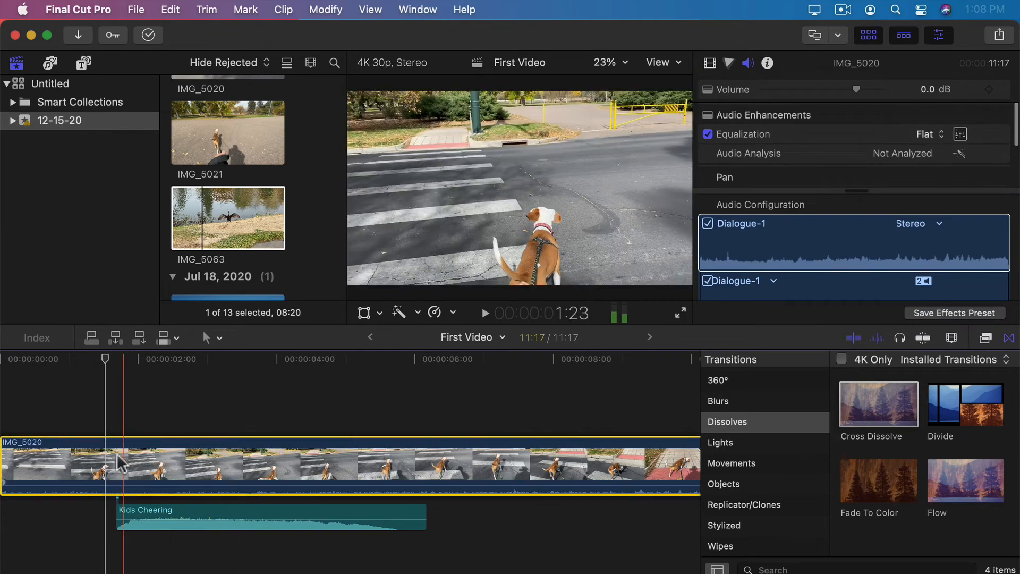
# Review the Kids Cheering clip's audio settings, try retiming the clip to Slow 50%, and undo the speed change.
pyautogui.click(176, 518)
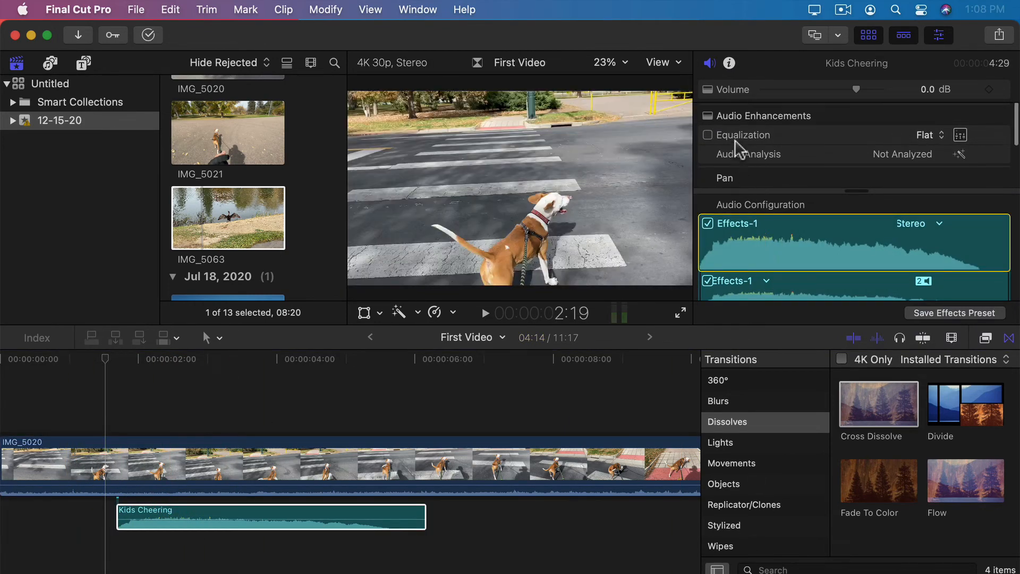
pyautogui.scroll(-2, 736, 142)
pyautogui.scroll(-1, 735, 139)
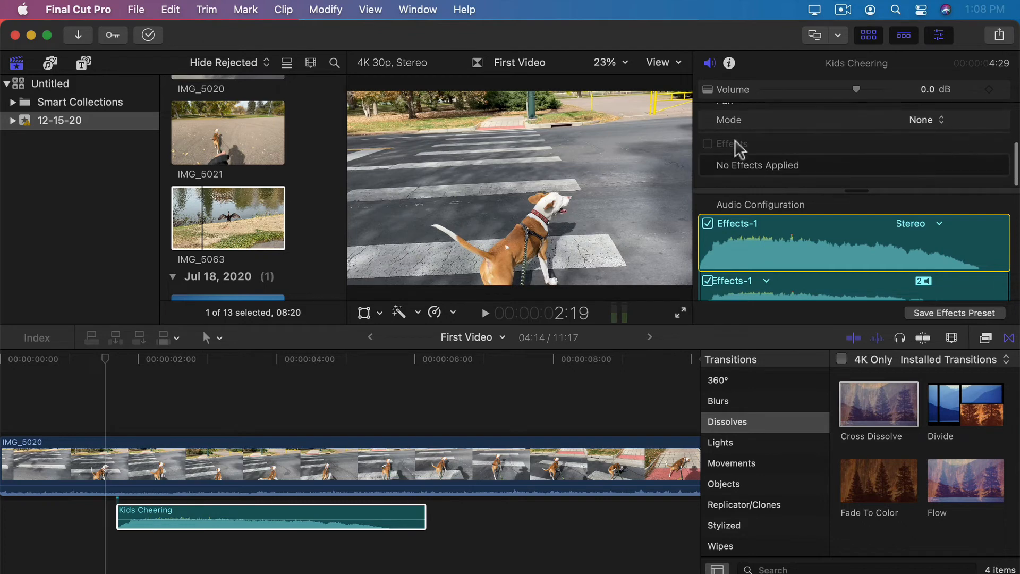
pyautogui.scroll(3, 734, 140)
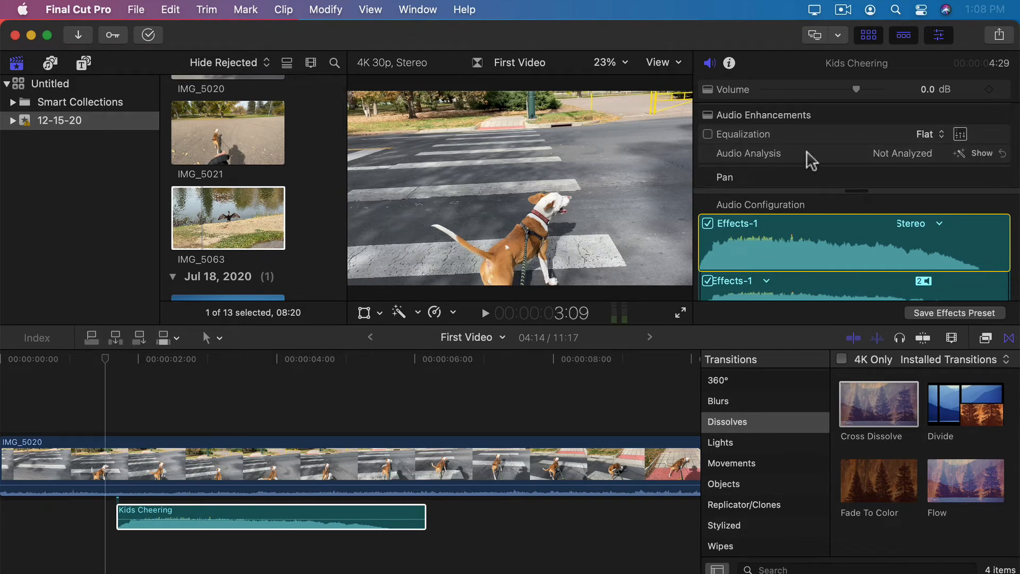
pyautogui.click(436, 314)
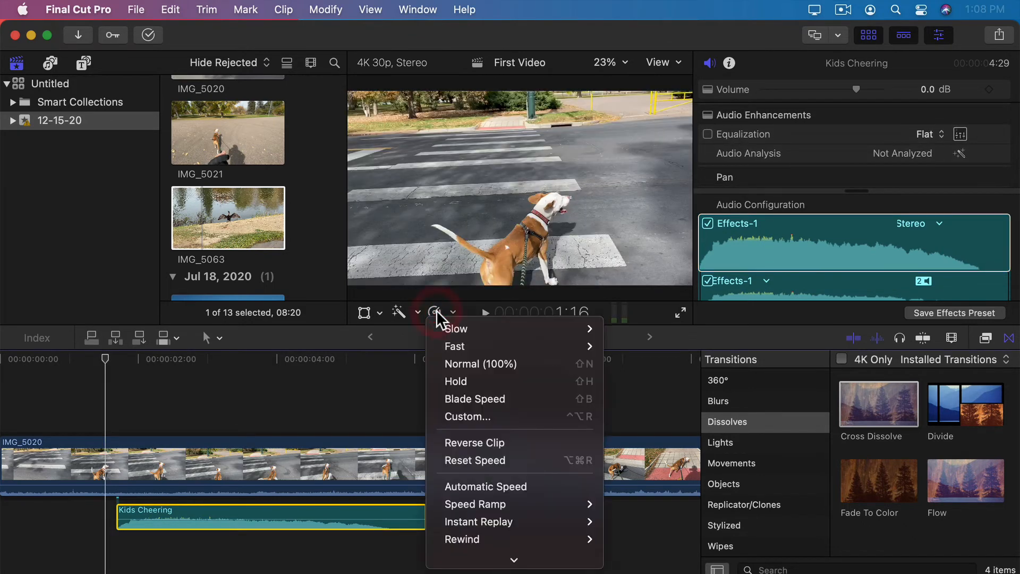
pyautogui.moveTo(447, 323)
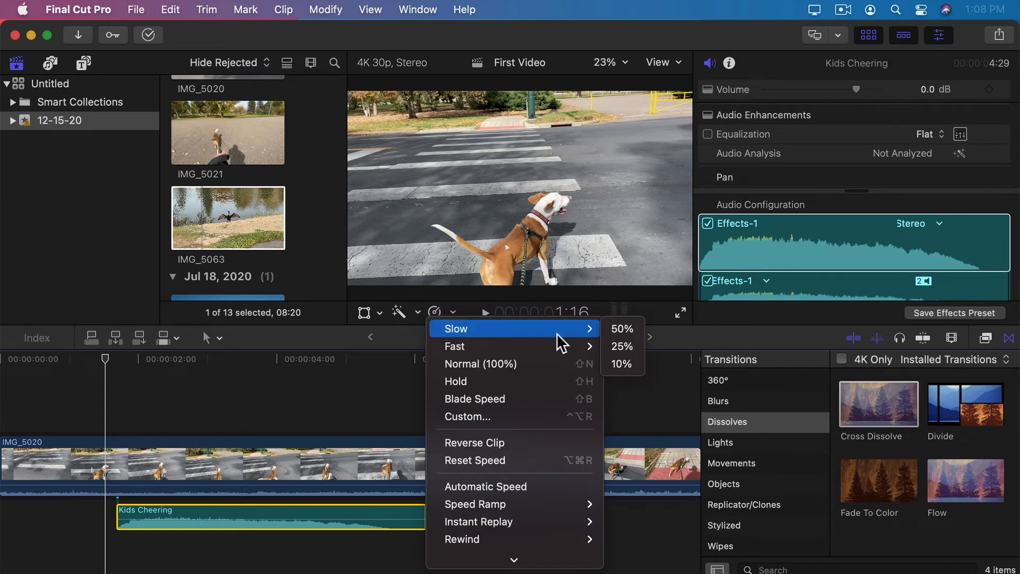
pyautogui.click(620, 329)
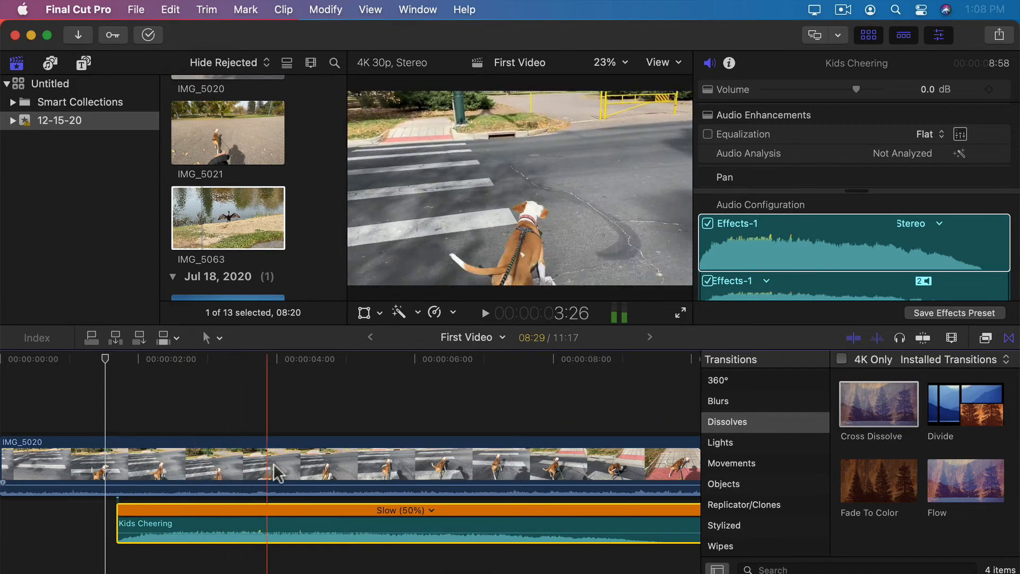
pyautogui.press('super+z')
# Try Auto Enhance Audio on the Kids Cheering clip and undo the enhancement.
pyautogui.click(399, 312)
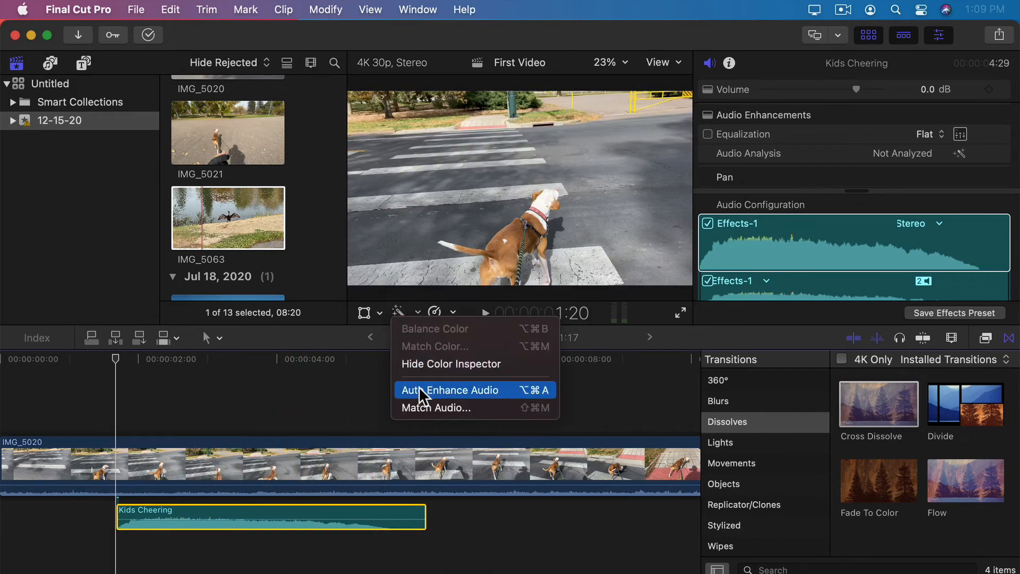
pyautogui.click(456, 391)
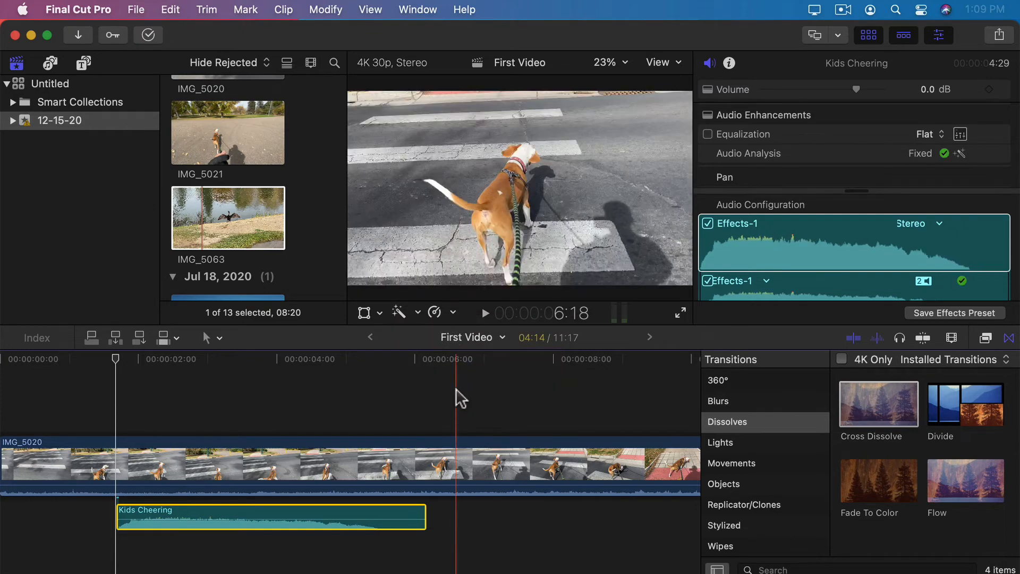
pyautogui.press('super+z')
# Try Auto Enhance Audio on the IMG_5020 clip and undo the enhancement.
pyautogui.click(488, 456)
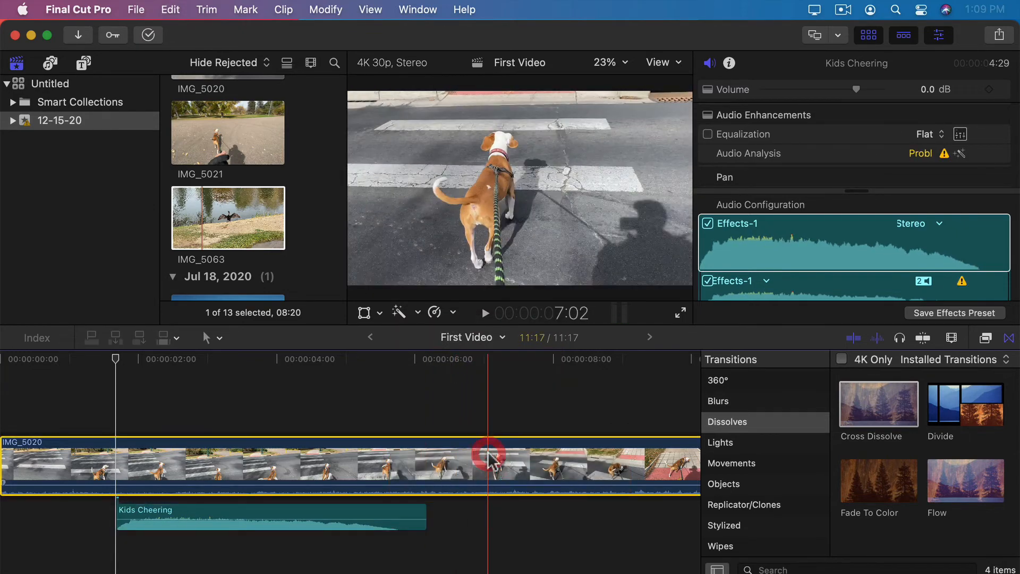
pyautogui.click(417, 313)
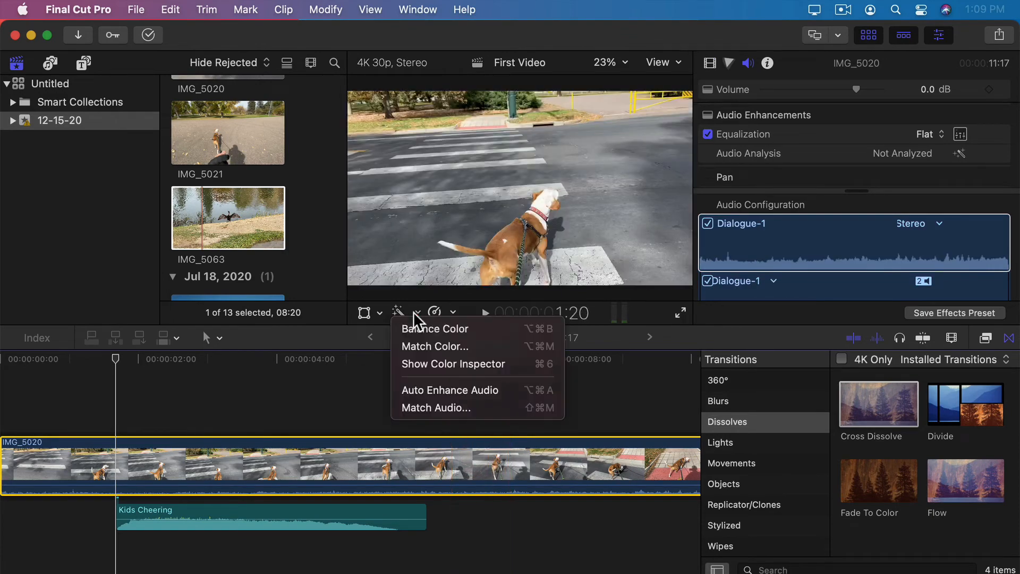
pyautogui.click(433, 390)
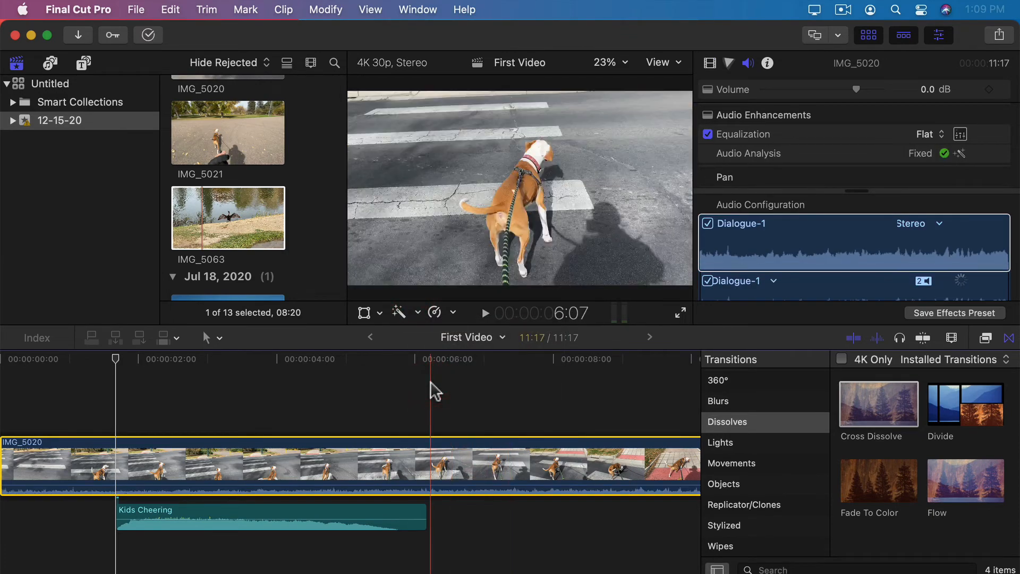
pyautogui.press('super+z')
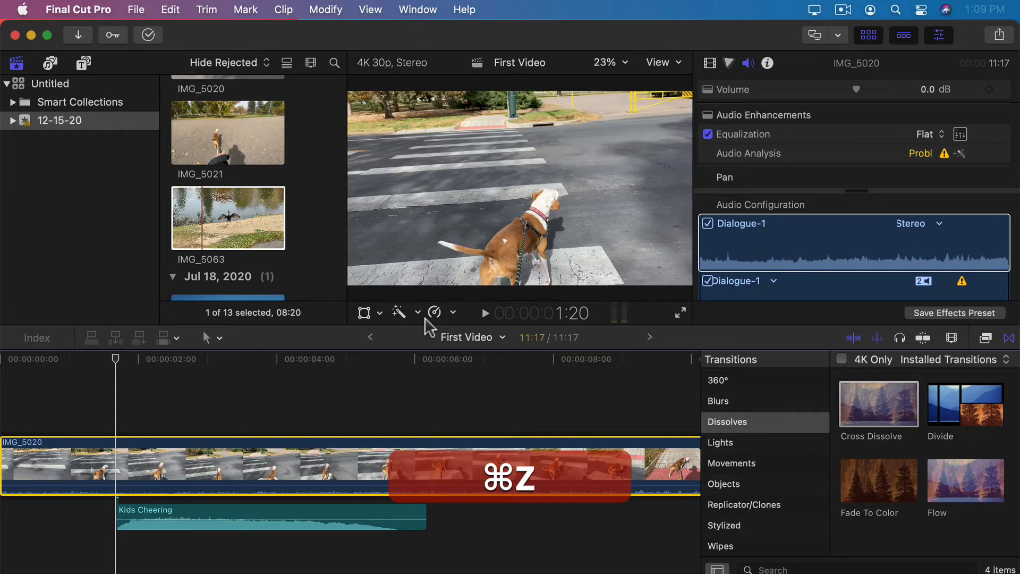
# Append IMG_5063, apply Match Audio to IMG_5020 with IMG_5063 as the reference clip, and undo these changes.
pyautogui.click(418, 313)
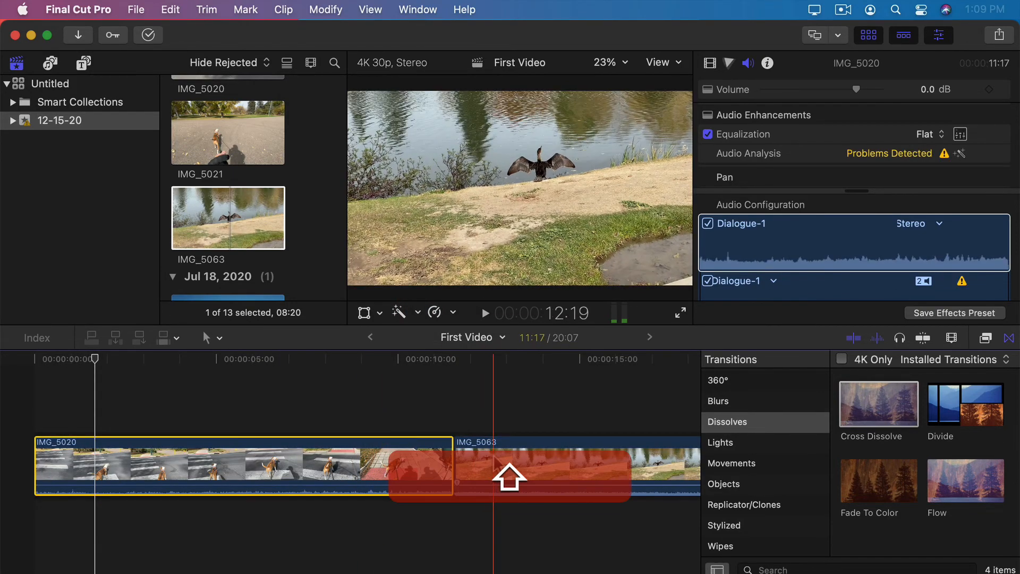
pyautogui.click(418, 313)
pyautogui.click(421, 400)
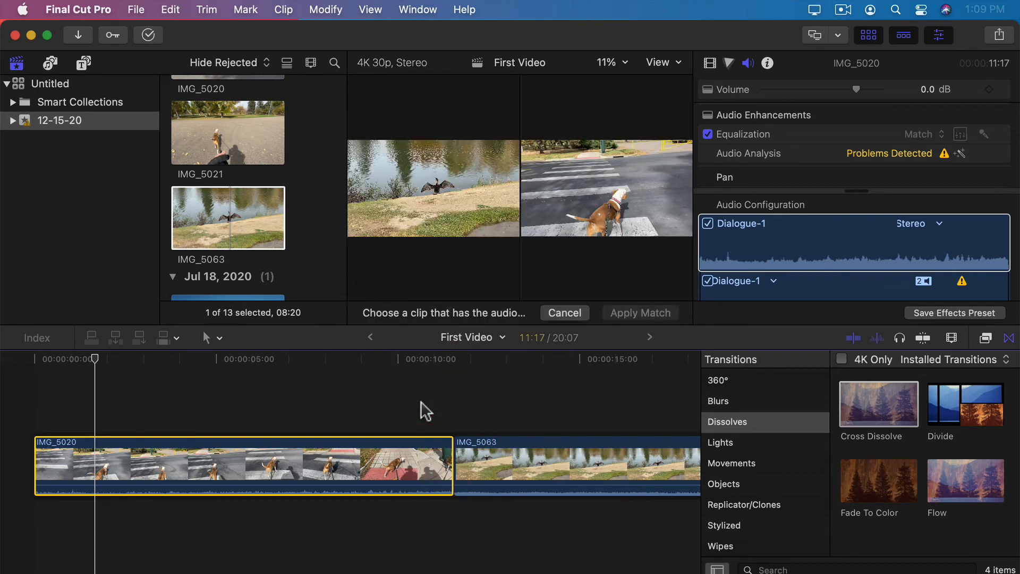
pyautogui.click(566, 455)
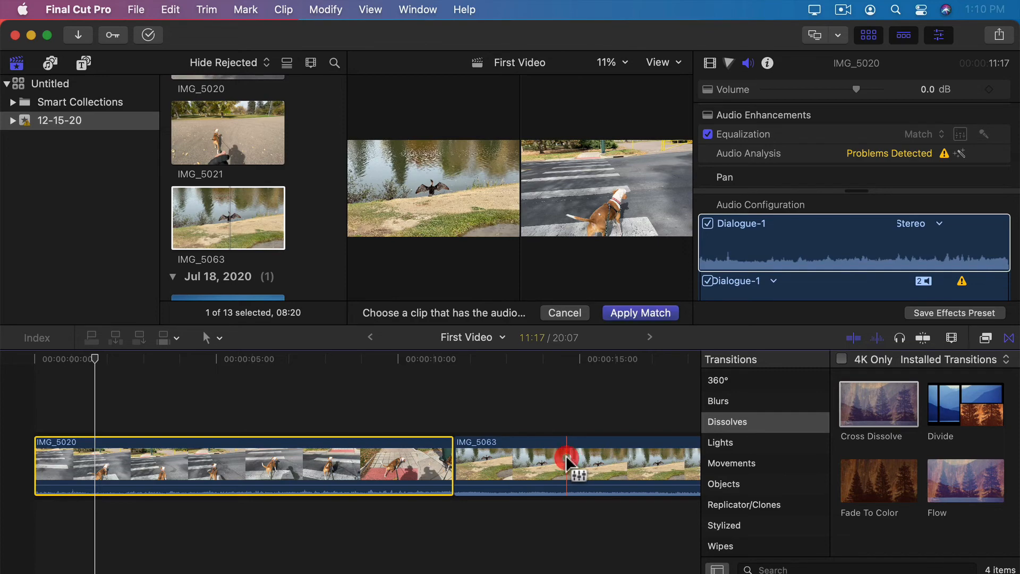
pyautogui.click(642, 315)
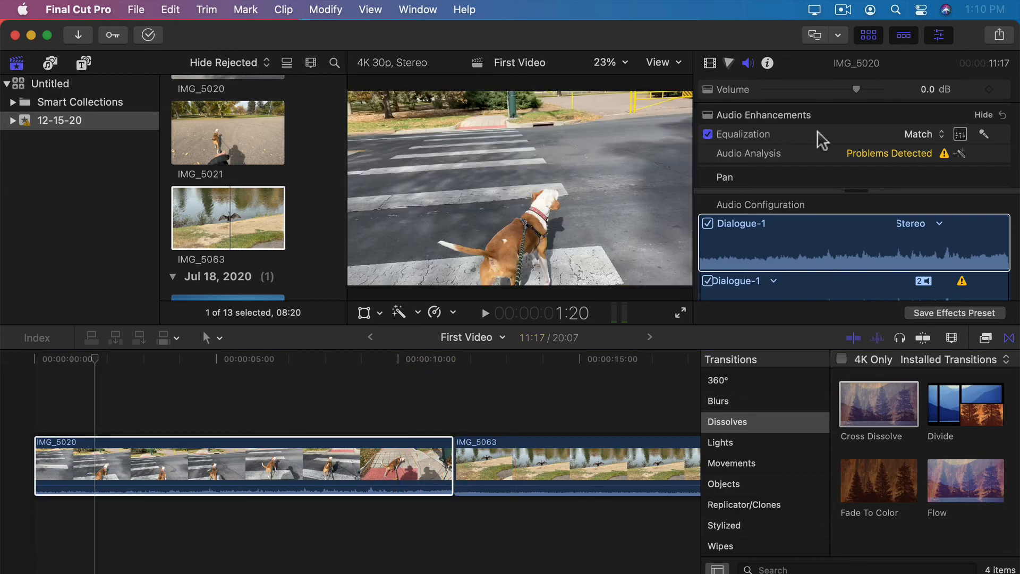
pyautogui.moveTo(906, 158)
pyautogui.press('super')
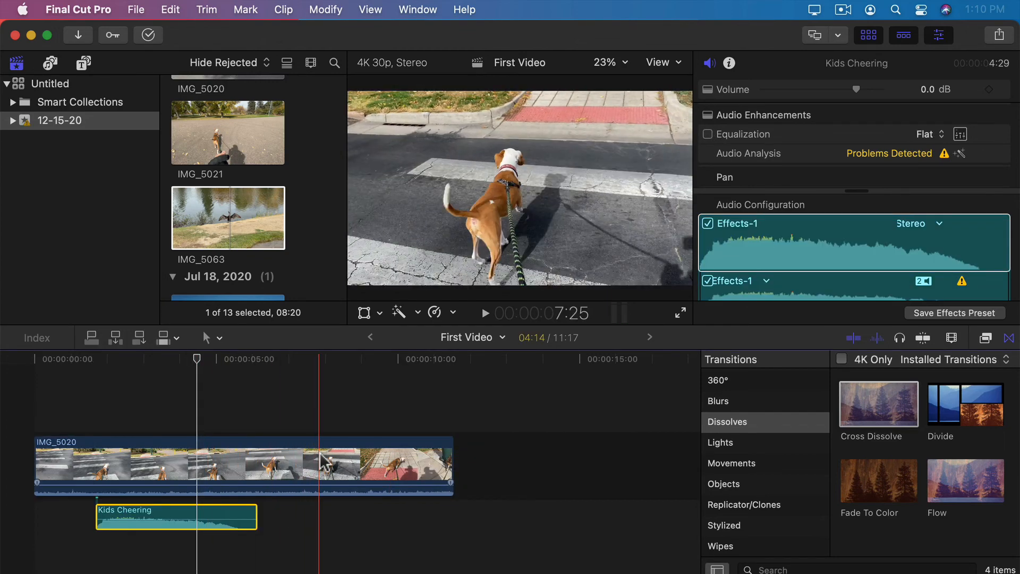
# Select the IMG_5020 clip and show all audio effects in the Effects browser.
pyautogui.click(323, 462)
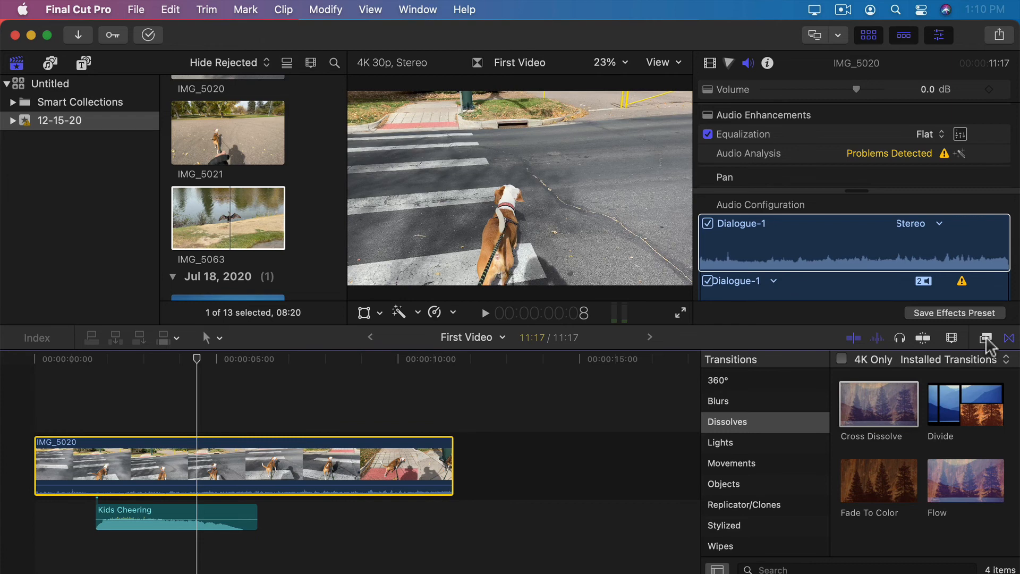
pyautogui.click(987, 339)
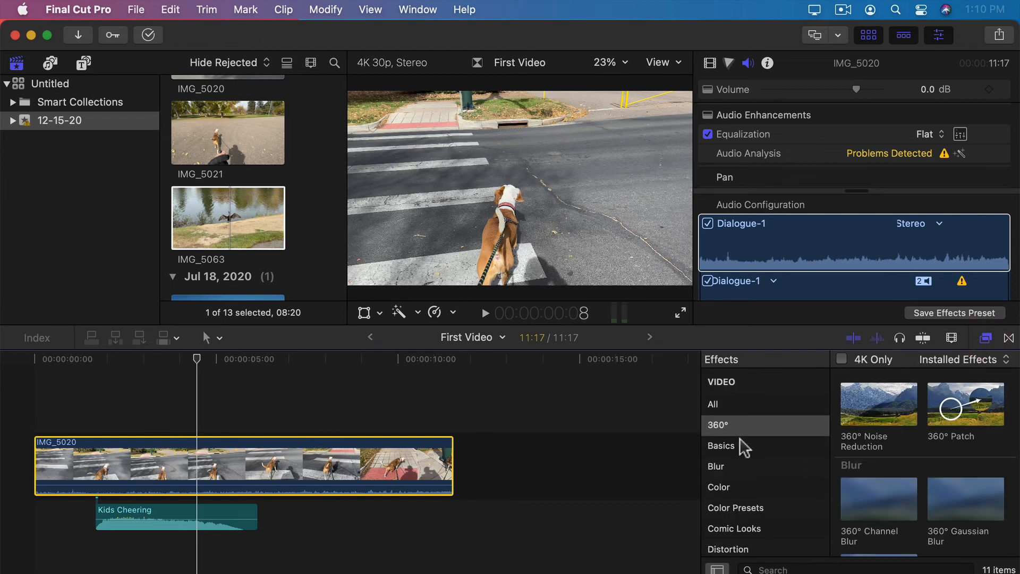
pyautogui.scroll(-10, 744, 448)
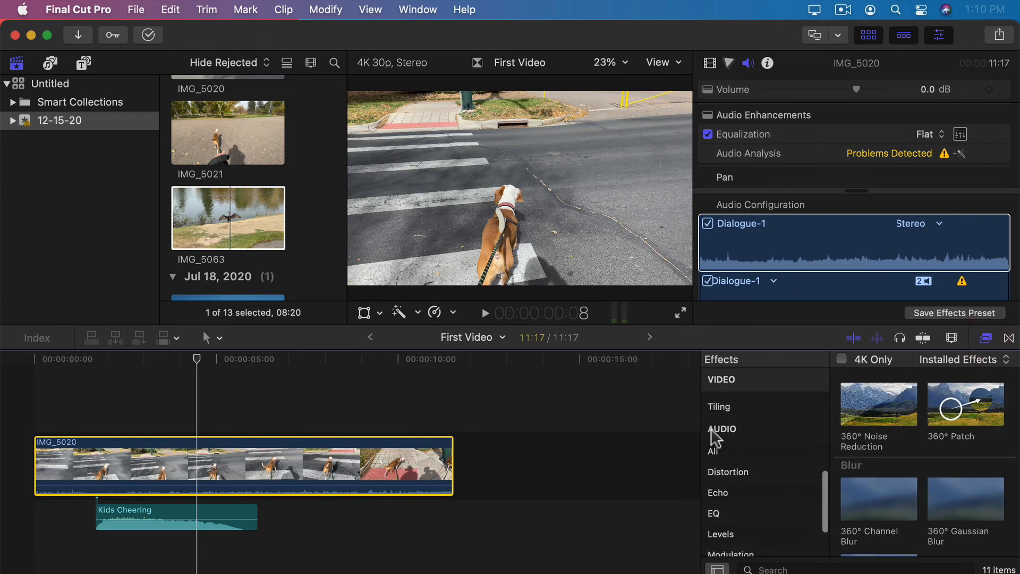
pyautogui.click(713, 450)
# Apply the Helium audio effect to the Kids Cheering clip and play the clip from its start to hear it.
pyautogui.scroll(-3, 914, 453)
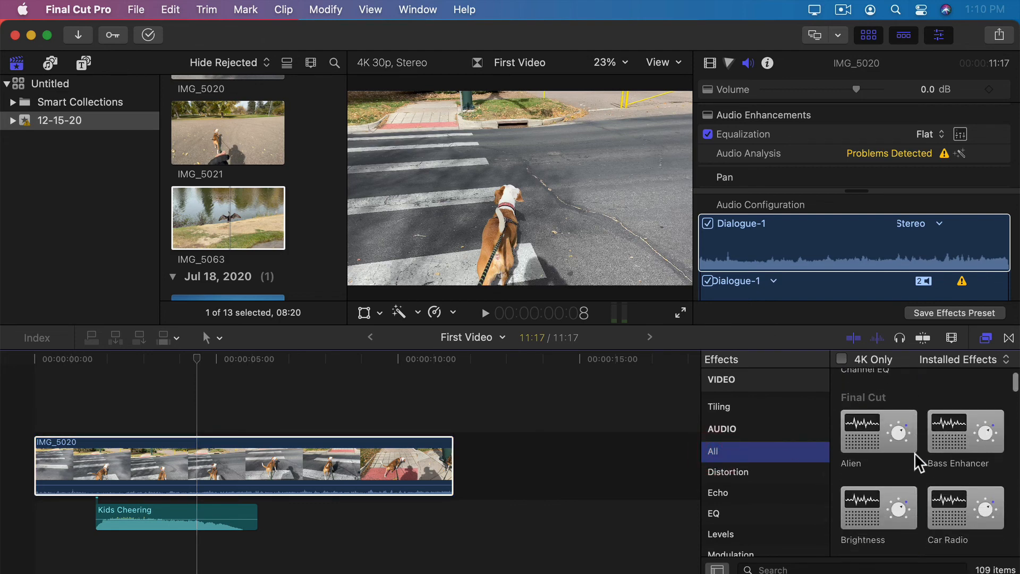
pyautogui.scroll(-2, 914, 453)
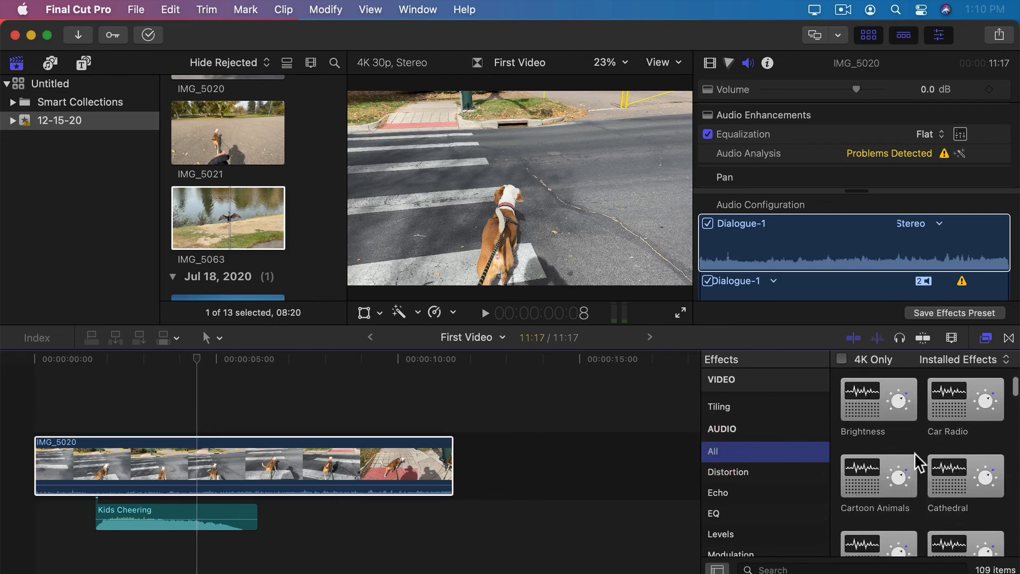
pyautogui.scroll(-3, 914, 452)
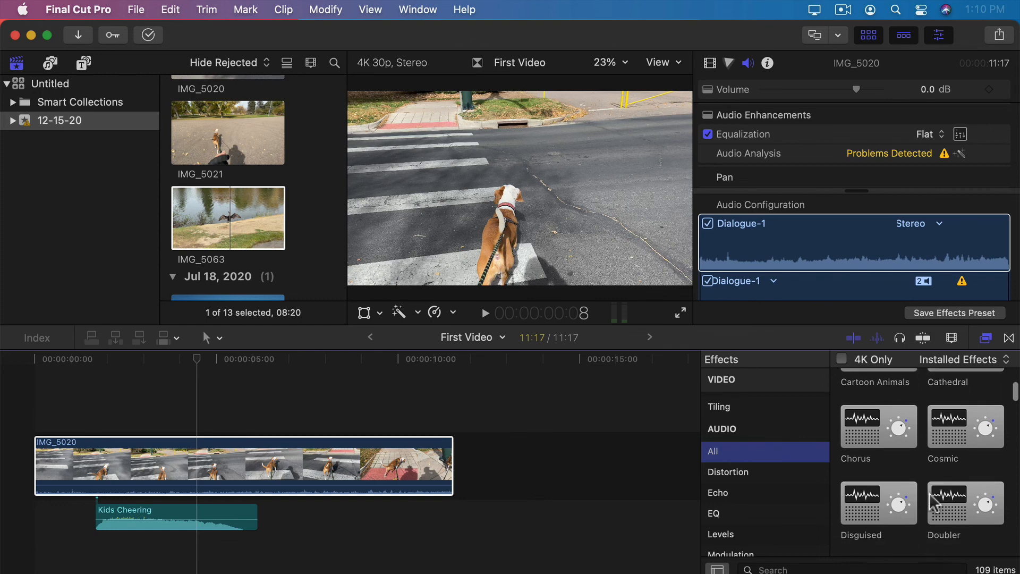
pyautogui.scroll(-4, 934, 502)
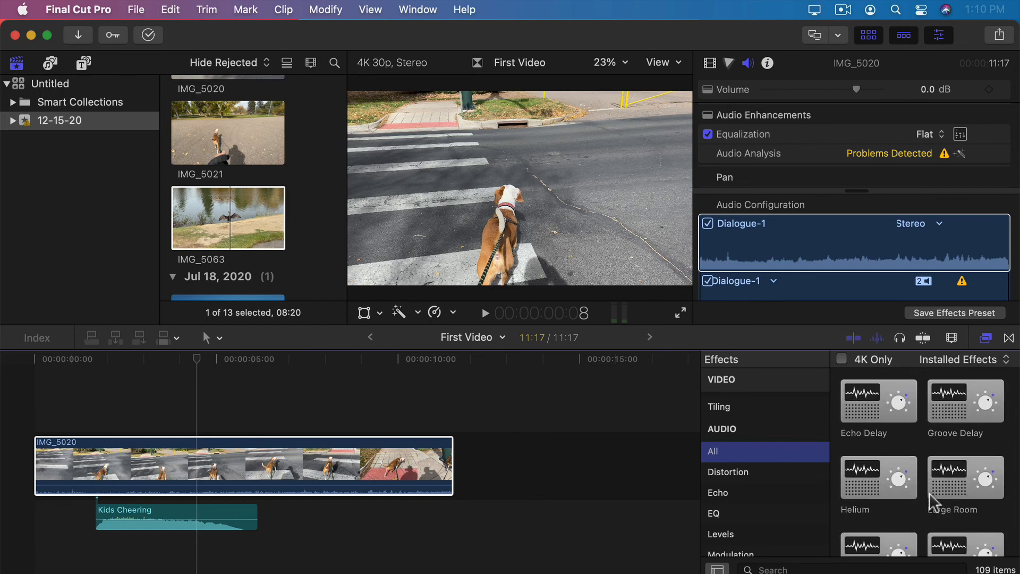
pyautogui.scroll(-1, 930, 498)
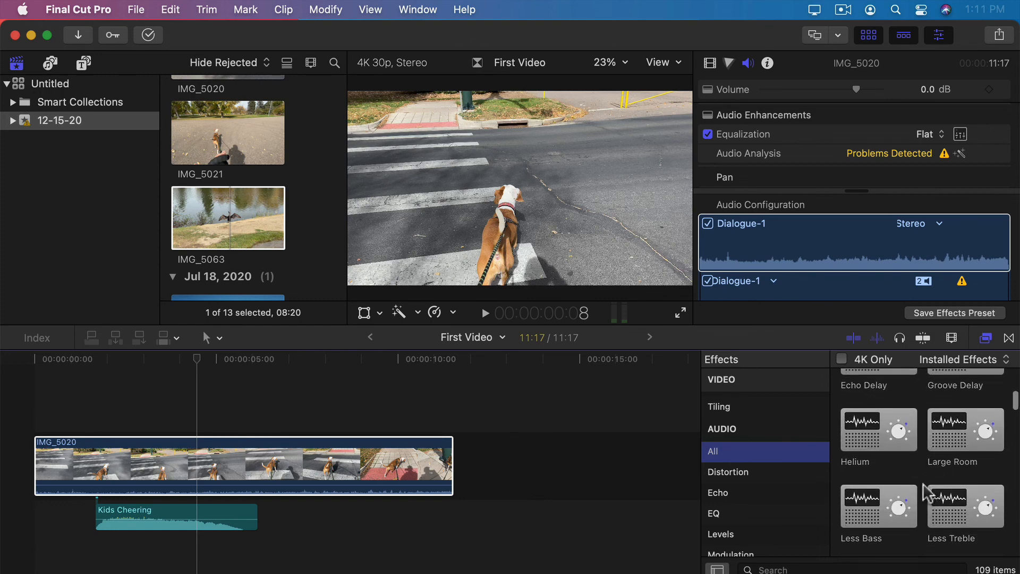
pyautogui.moveTo(881, 449); pyautogui.dragTo(137, 513)
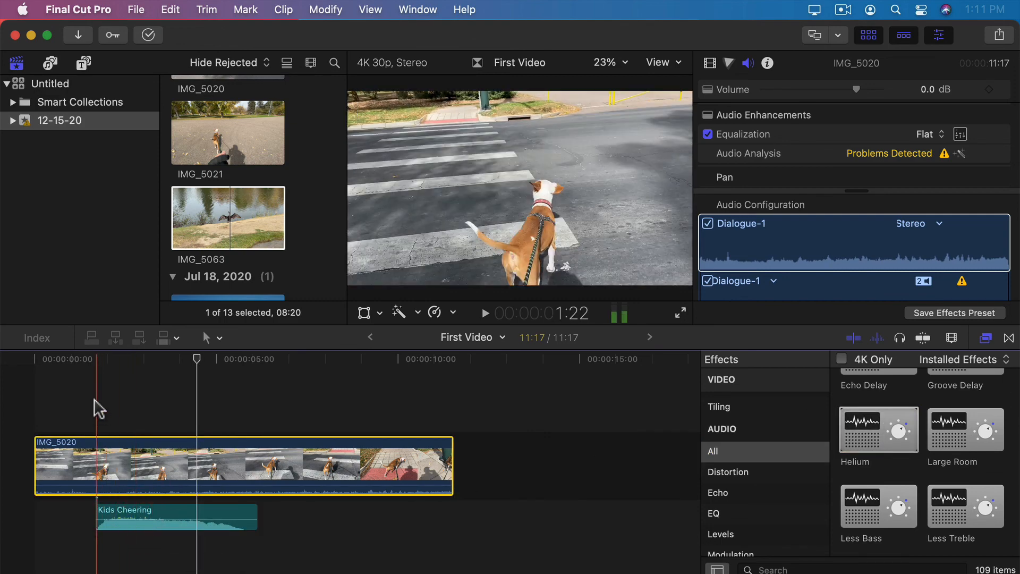
pyautogui.press('space')
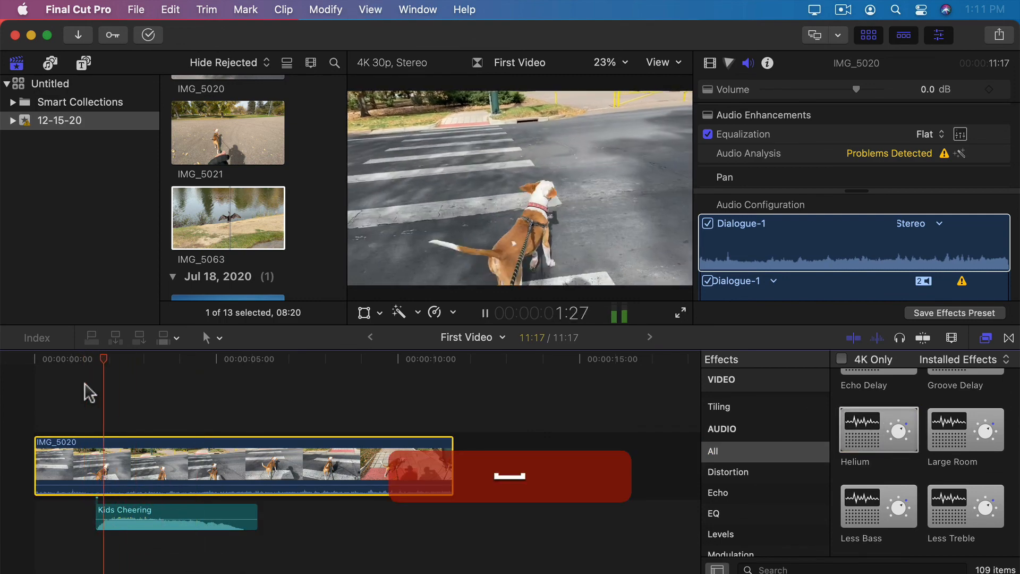
pyautogui.press('space')
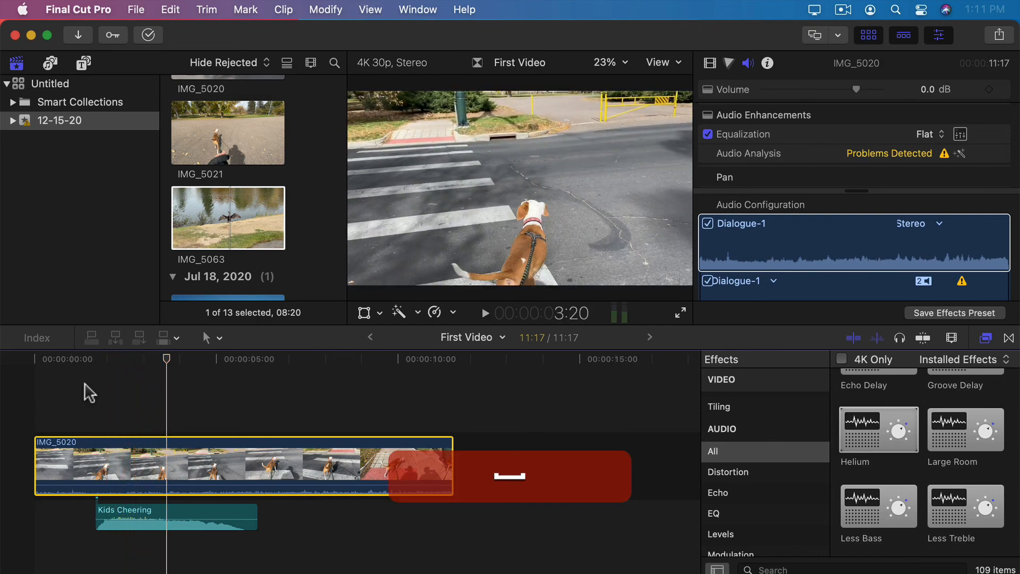